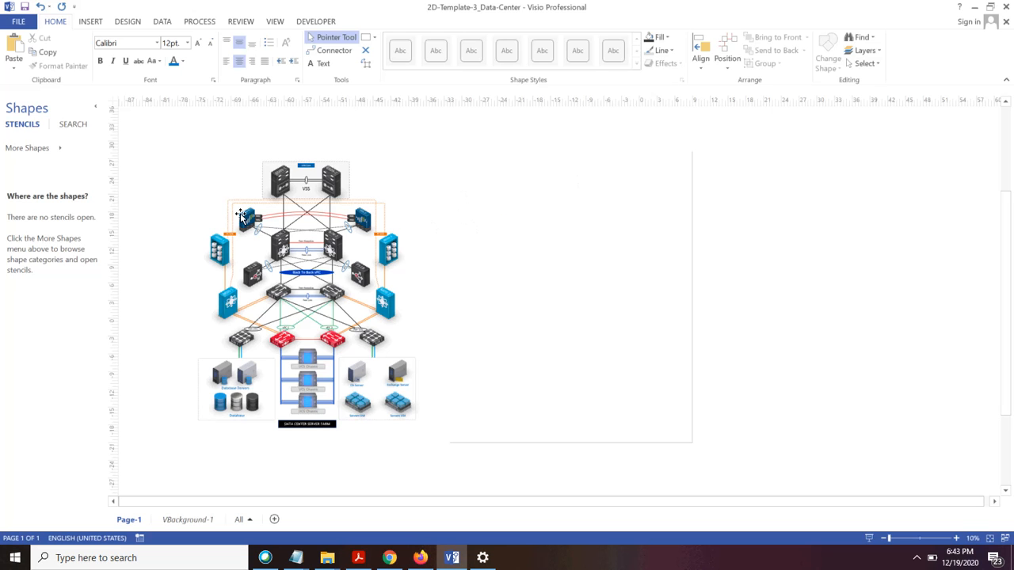
Draw a small square about 1.33 in wide and 1.34 in high just above the blank page's upper-left corner
click(89, 22)
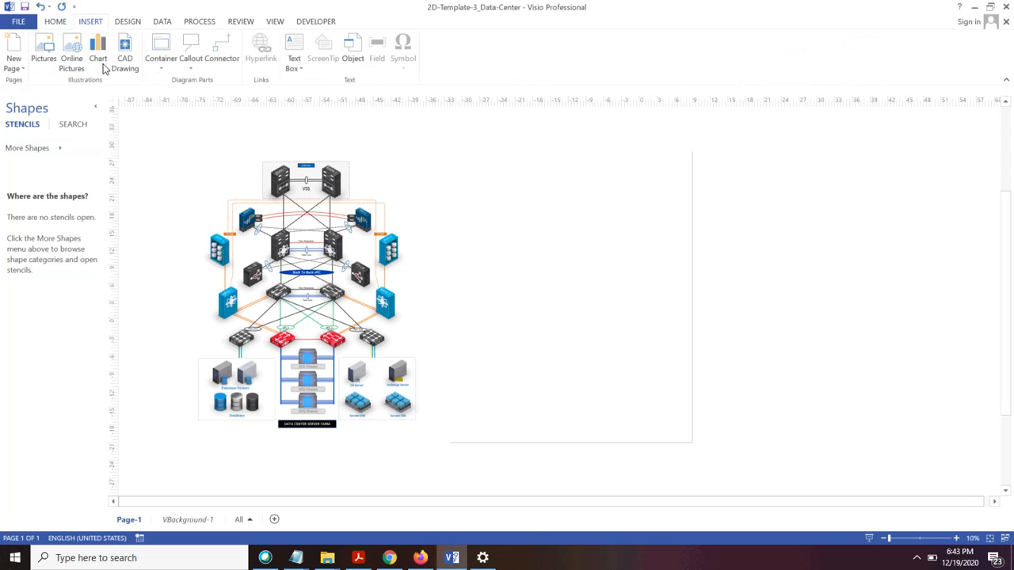
click(55, 23)
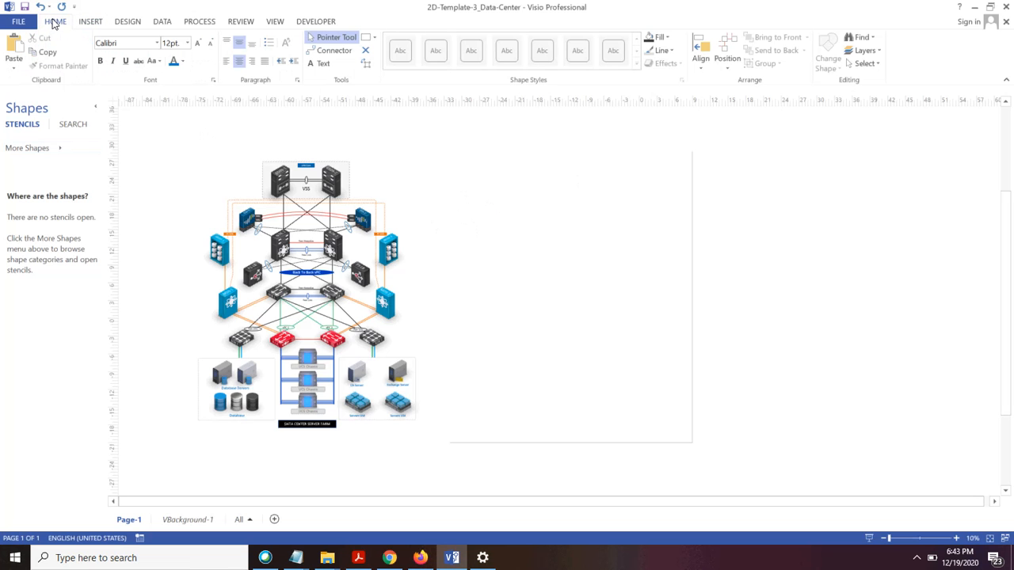
click(375, 40)
click(394, 52)
scroll(512, 165, up, 1)
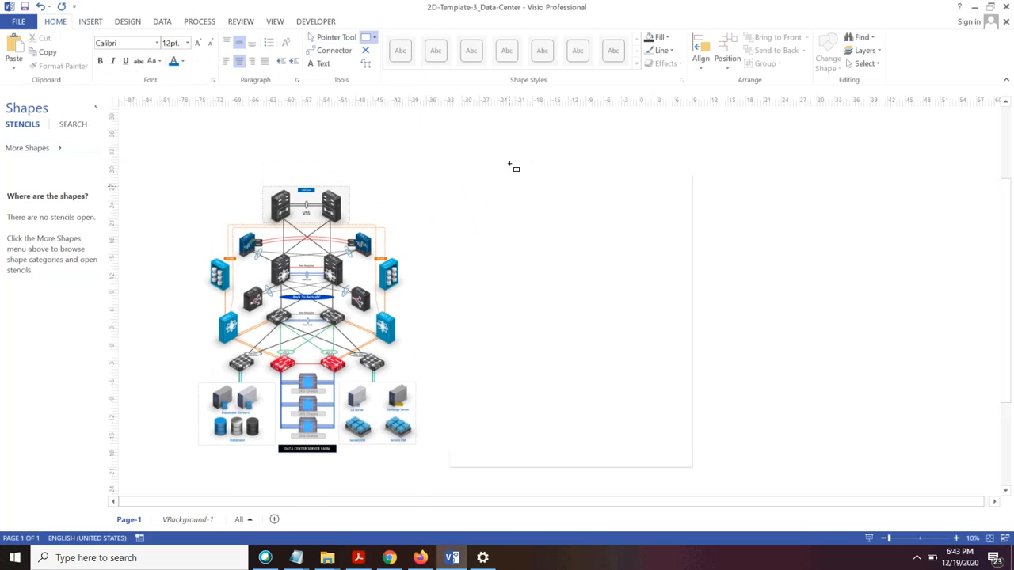
scroll(544, 148, up, 2)
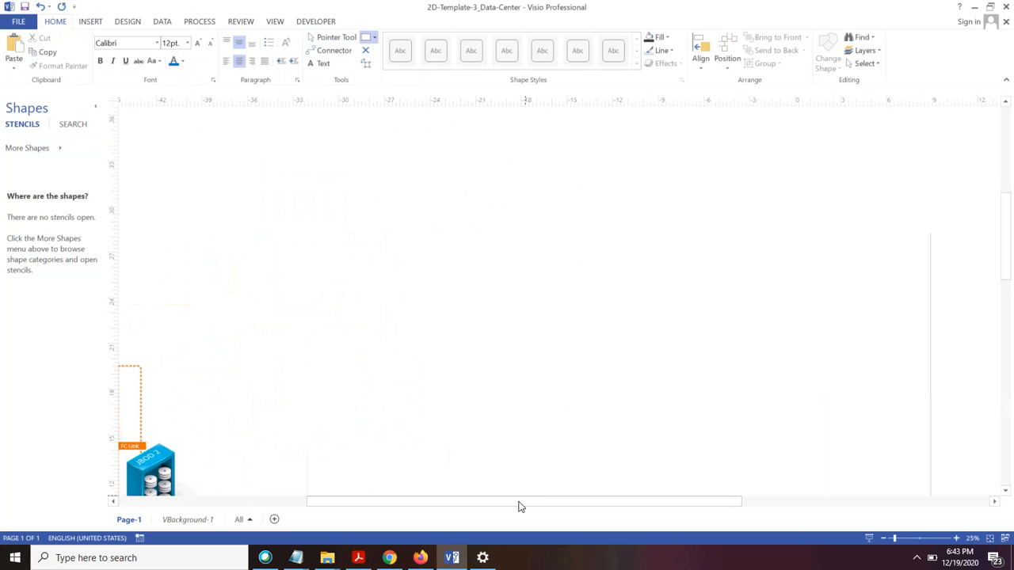
drag(519, 504, 536, 506)
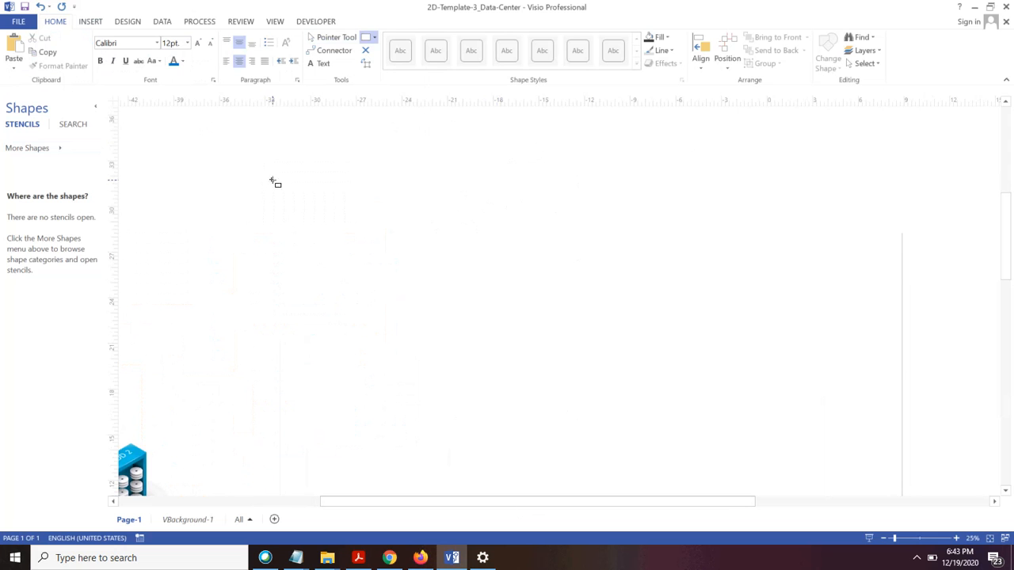
drag(281, 176, 301, 197)
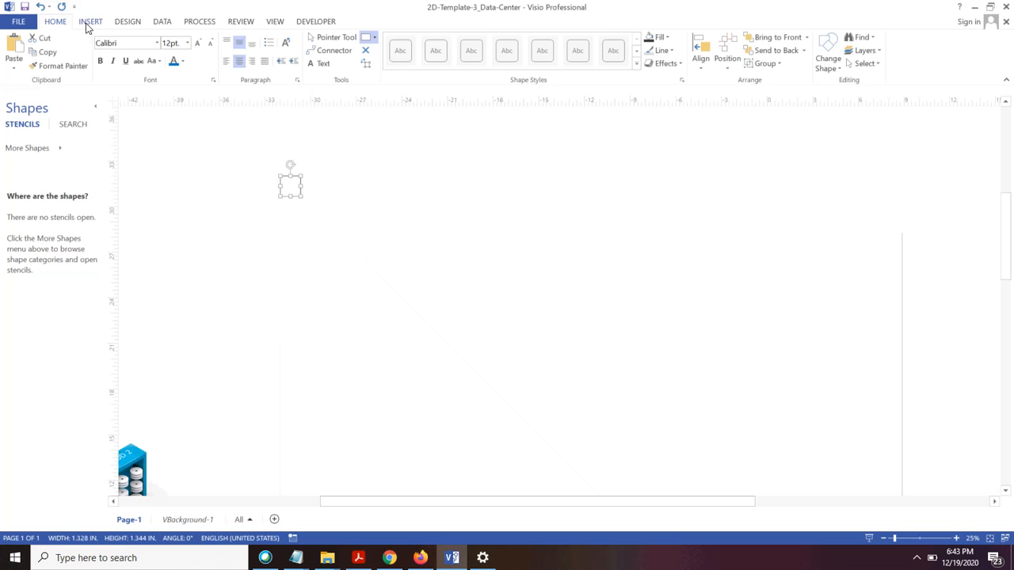
click(347, 194)
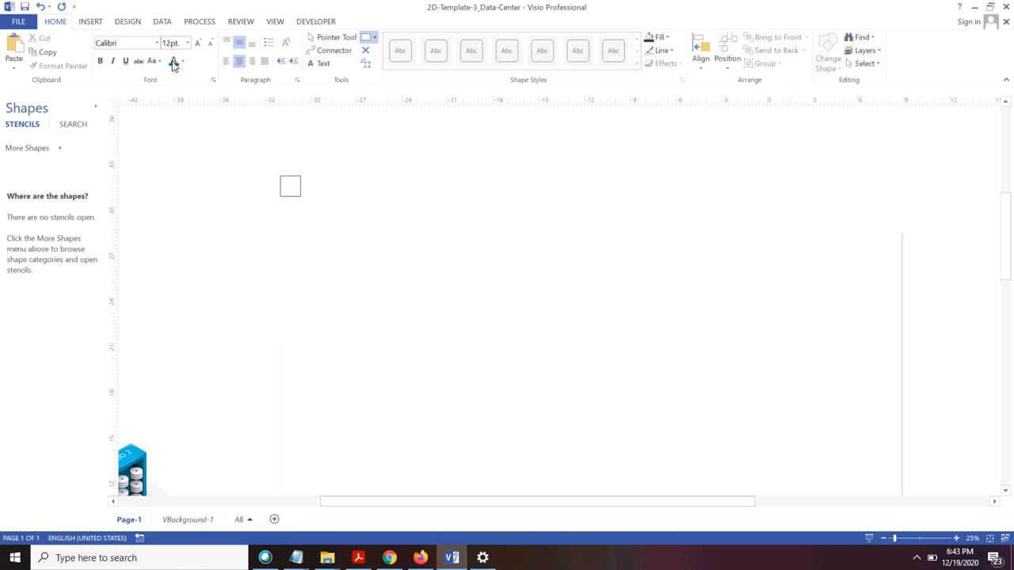
click(321, 42)
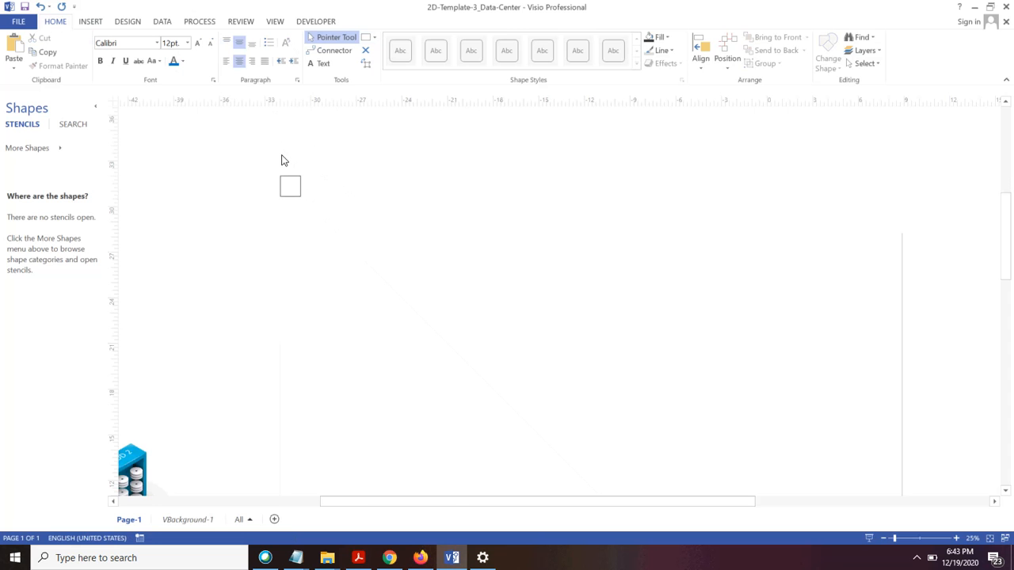
Duplicate the square so that the copy sits directly against its right edge
ctrl+scroll(309, 186, up, 2)
drag(450, 501, 489, 505)
click(172, 217)
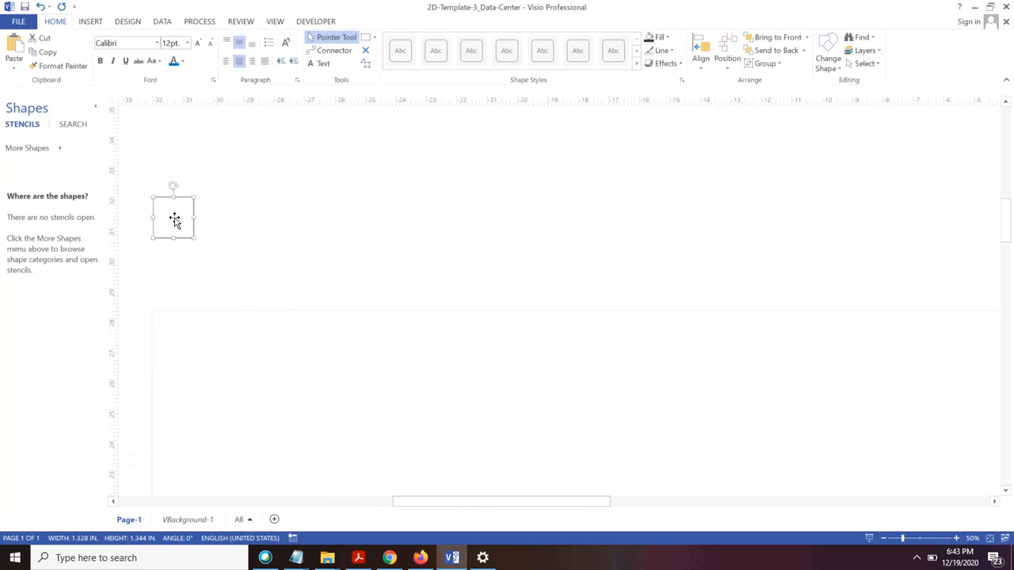
drag(177, 222, 215, 224)
drag(215, 225, 215, 224)
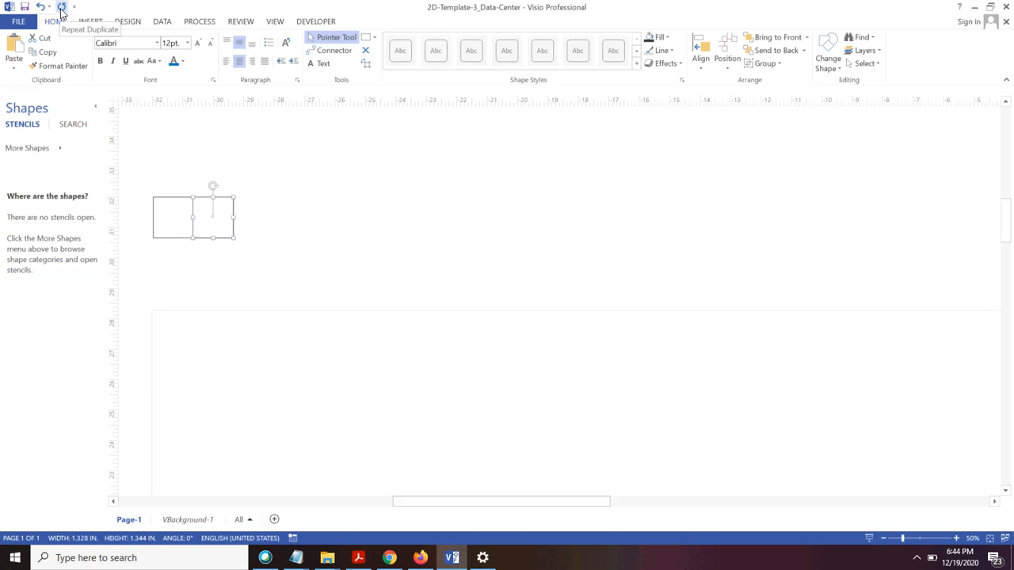
Repeat the duplication until the row of adjoining squares spans the full width of the blank page
scroll(344, 192, down, 2)
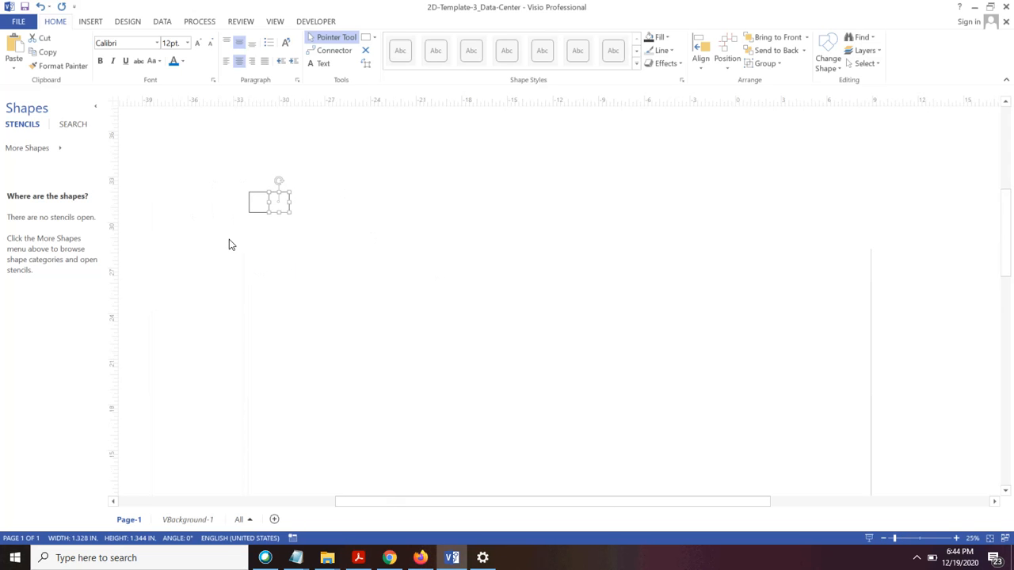
click(61, 11)
click(61, 12)
click(61, 11)
click(62, 11)
click(62, 11)
click(62, 11)
click(61, 11)
click(62, 11)
click(62, 11)
click(61, 11)
click(62, 11)
click(61, 11)
click(62, 11)
click(62, 12)
click(61, 11)
click(61, 11)
click(62, 11)
click(62, 11)
click(62, 11)
click(62, 11)
click(62, 11)
click(62, 11)
click(61, 11)
click(61, 12)
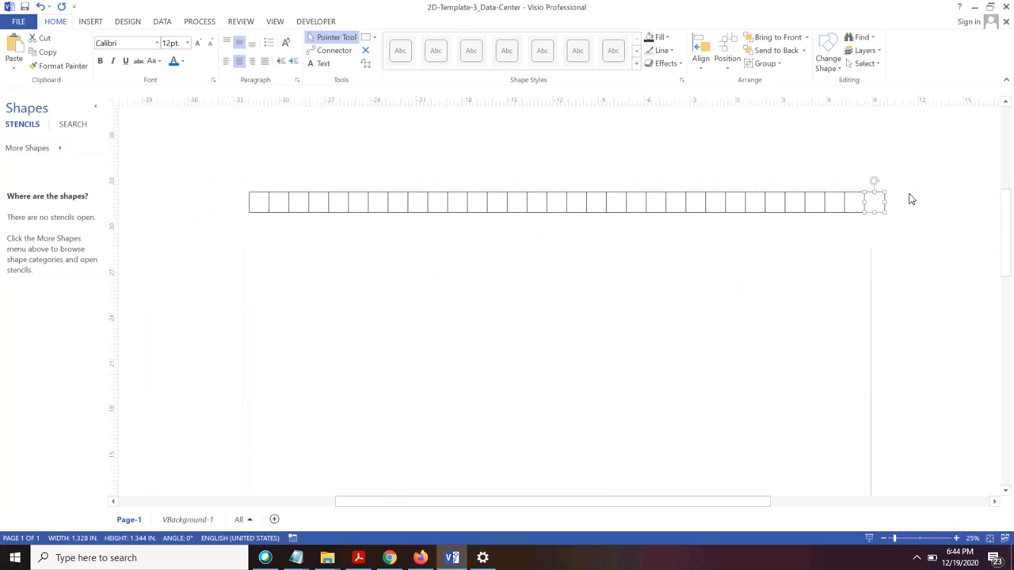
Group all the squares of the row into one object
drag(911, 170, 221, 225)
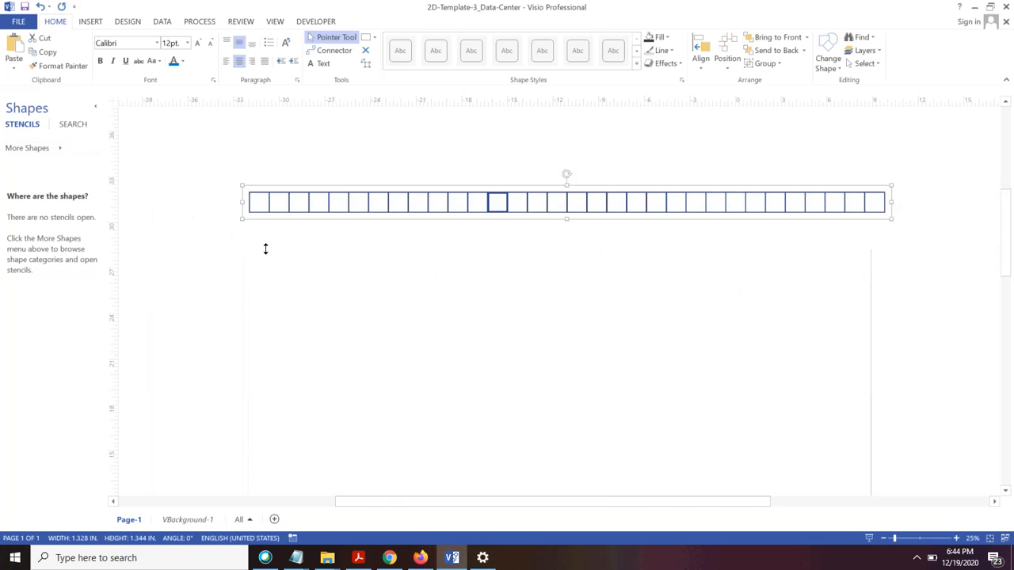
key(ctrl+g)
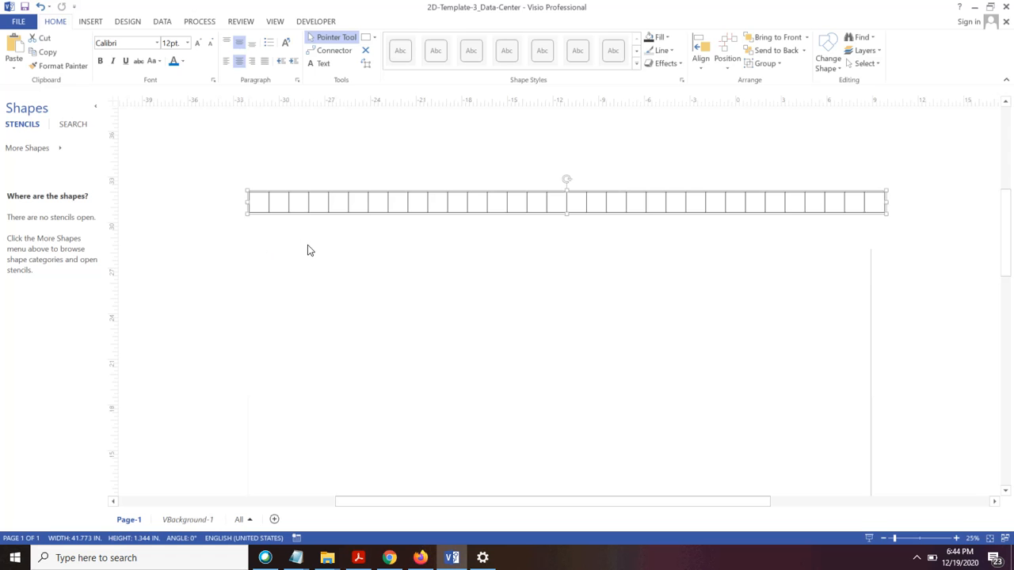
click(241, 226)
Shift the grouped row slightly to the left and duplicate it directly beneath so the two rows share an edge
scroll(252, 204, up, 5)
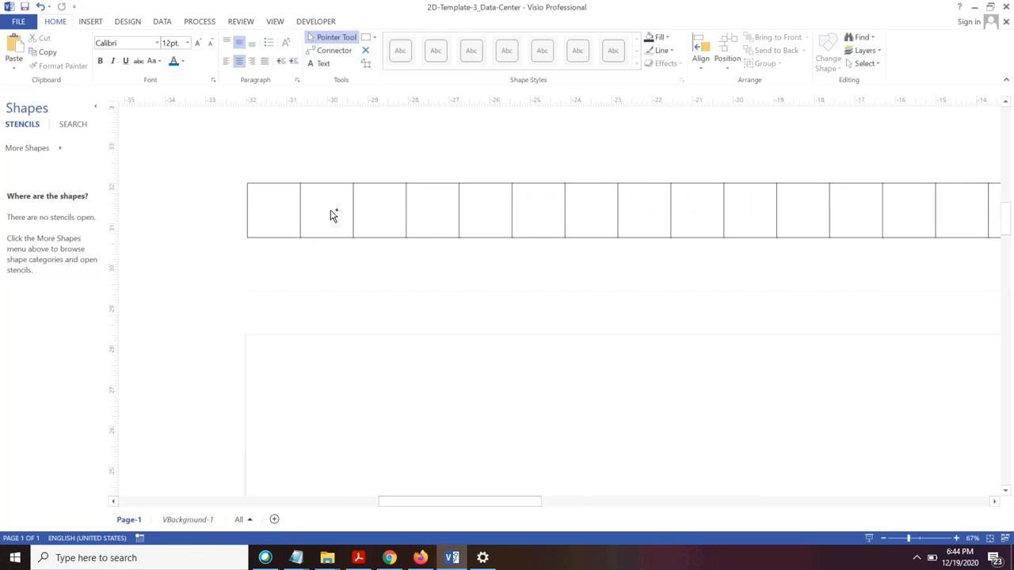
click(236, 194)
drag(179, 213, 163, 200)
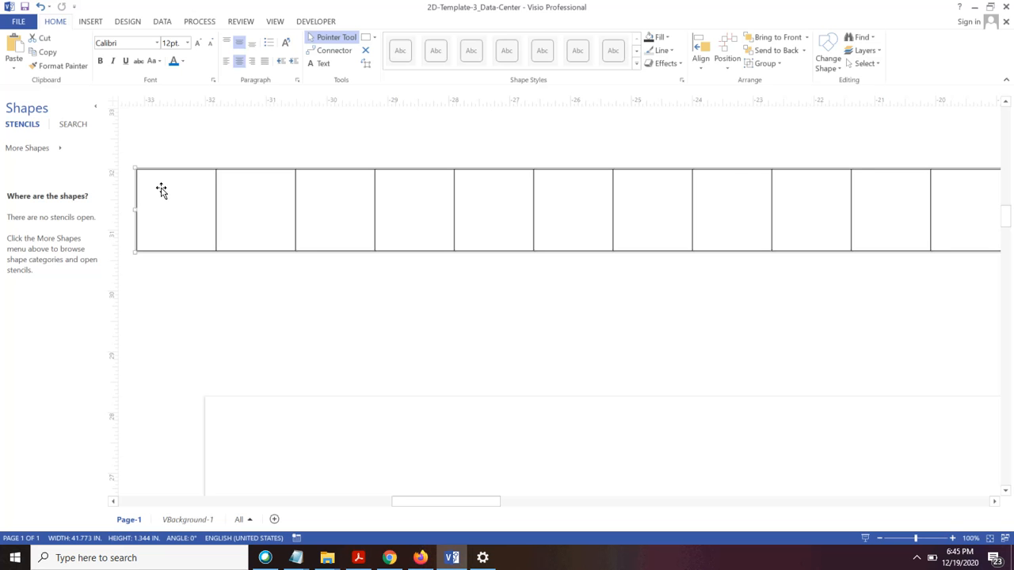
drag(161, 190, 185, 274)
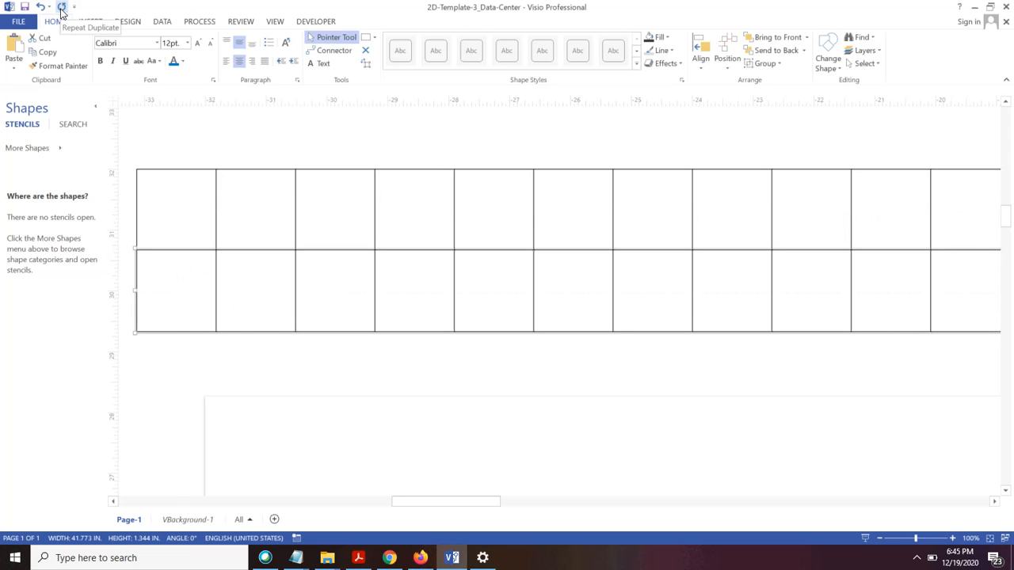
Repeat the row duplication downward until the grid of squares reaches the bottom edge of the page
click(61, 8)
click(61, 7)
click(61, 7)
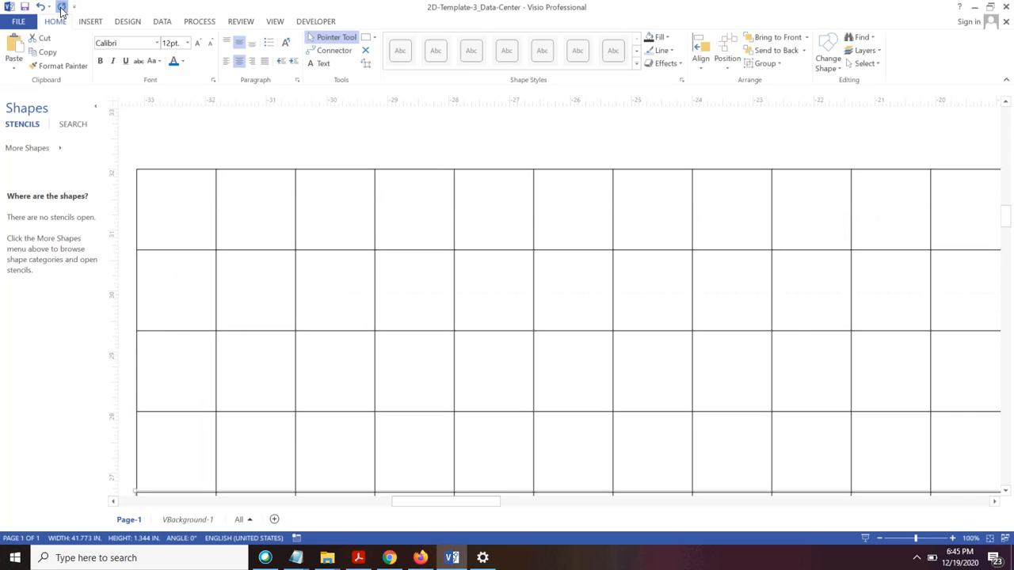
scroll(334, 242, down, 8)
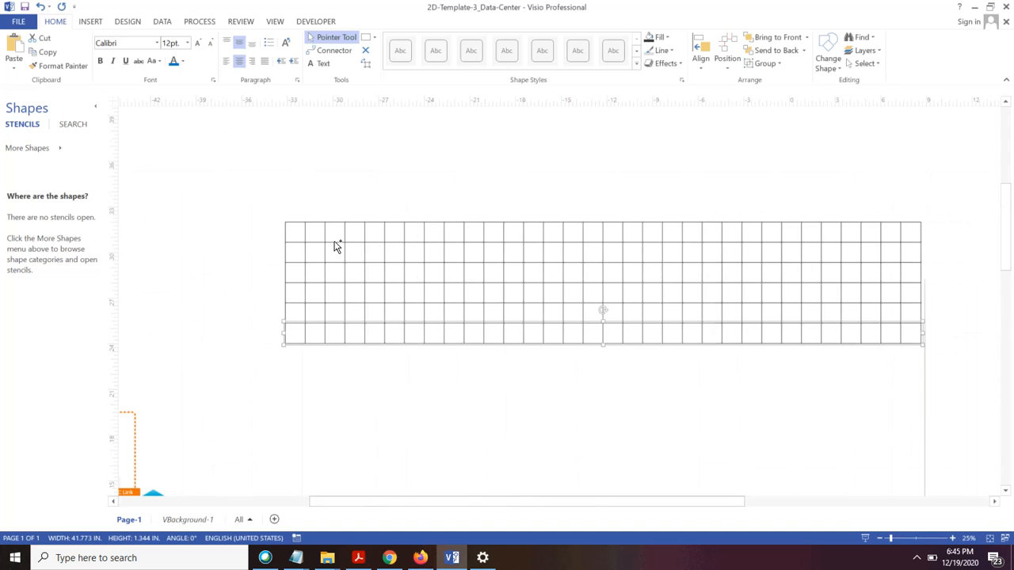
scroll(301, 279, down, 4)
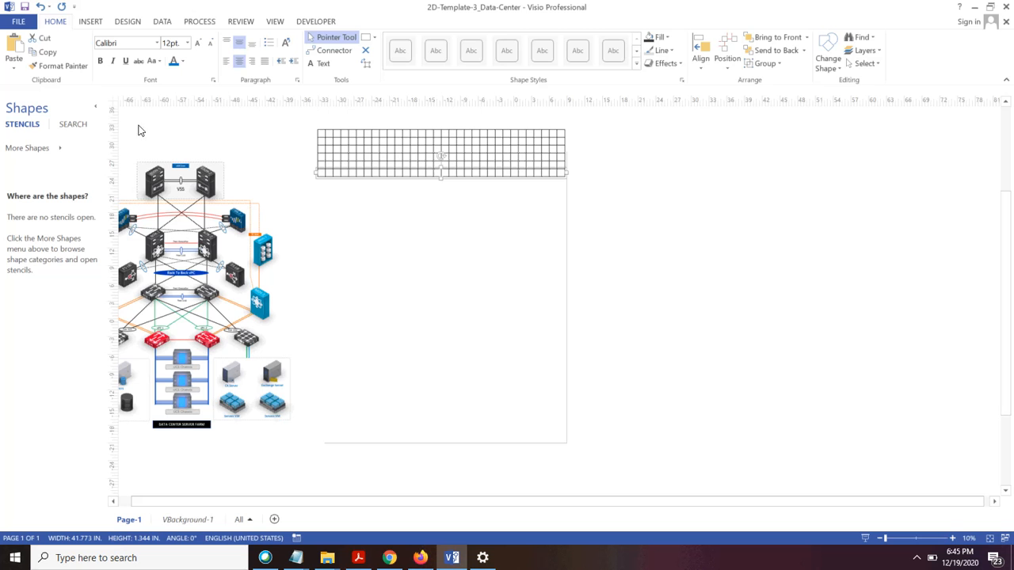
click(63, 10)
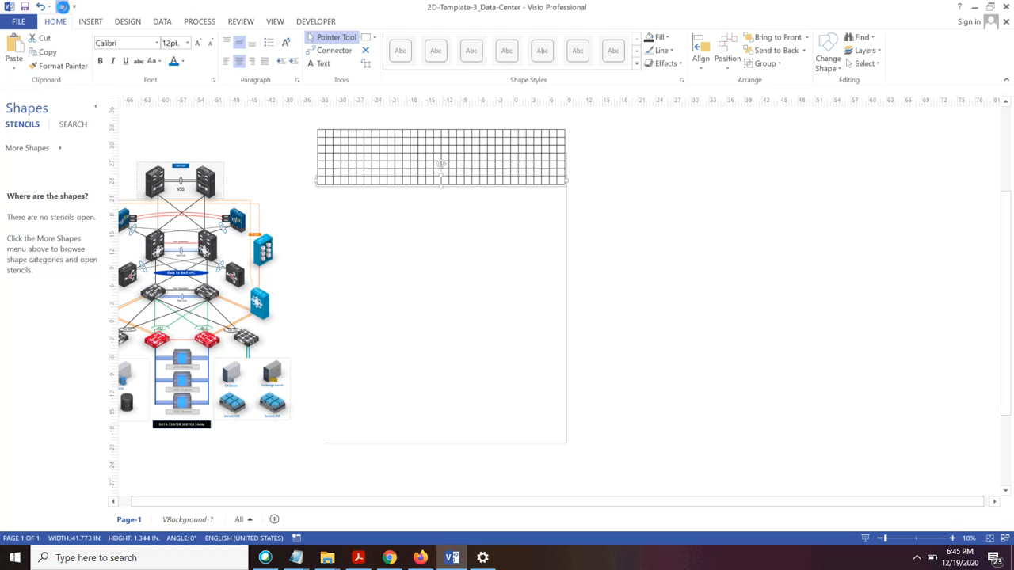
click(63, 10)
click(64, 9)
click(63, 10)
click(64, 9)
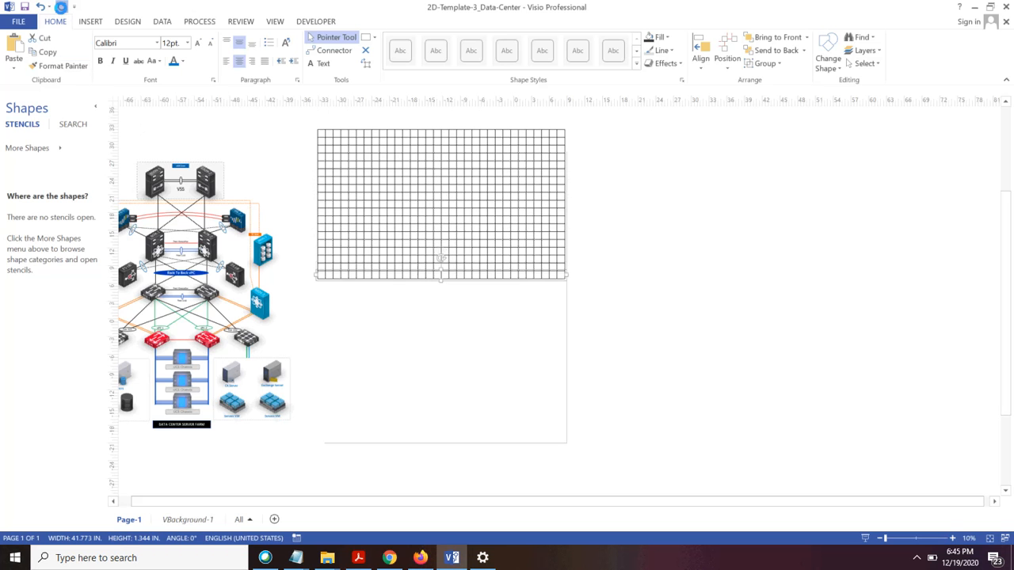
click(63, 10)
click(62, 10)
click(62, 10)
click(62, 10)
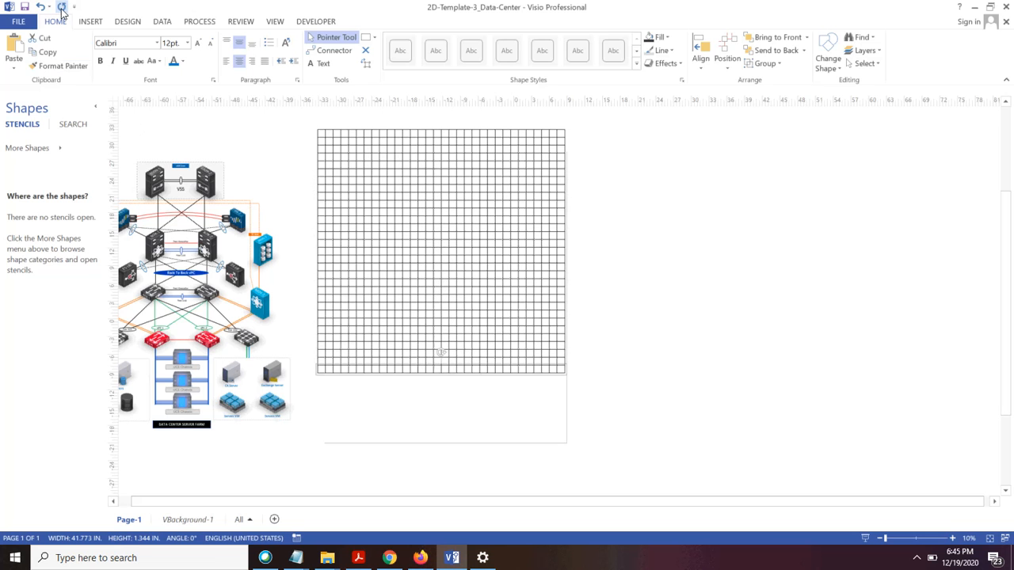
click(62, 10)
click(61, 10)
click(62, 9)
click(61, 9)
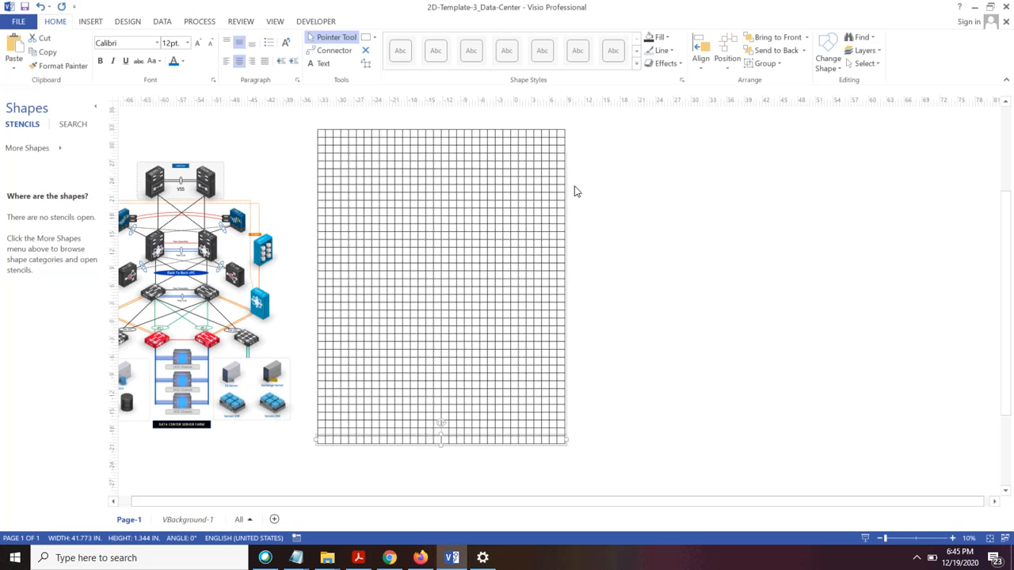
Group all the stacked rows into one grid object
drag(590, 124, 300, 453)
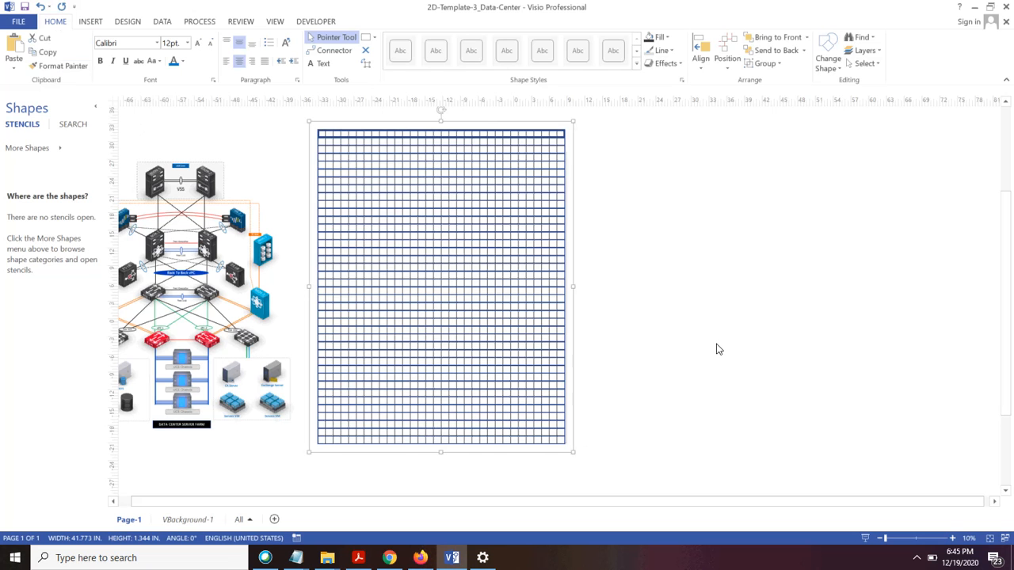
key(ctrl+g)
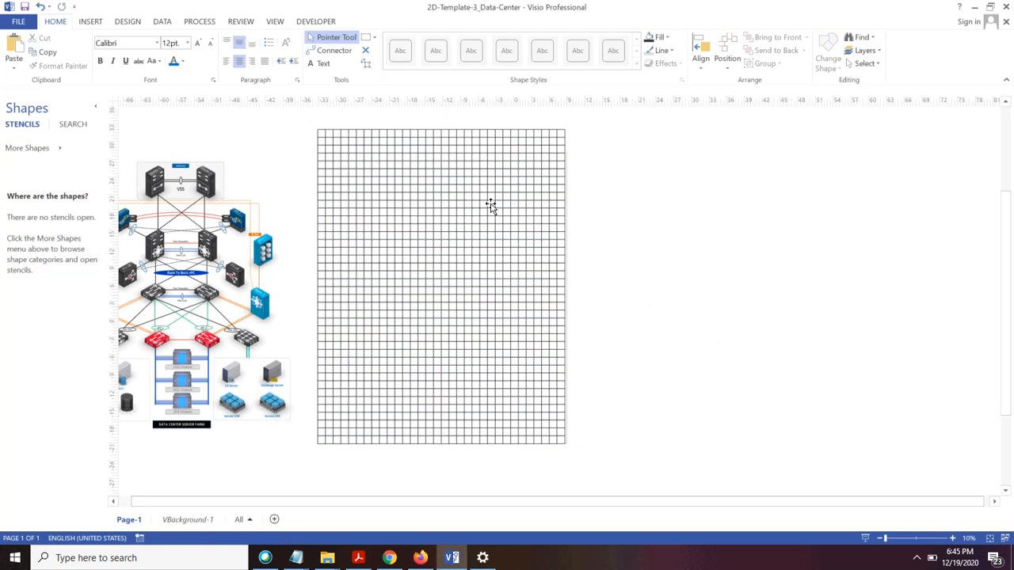
Try a dark grey fill on the grid, with dark grey and light blue line colours
click(665, 41)
click(647, 107)
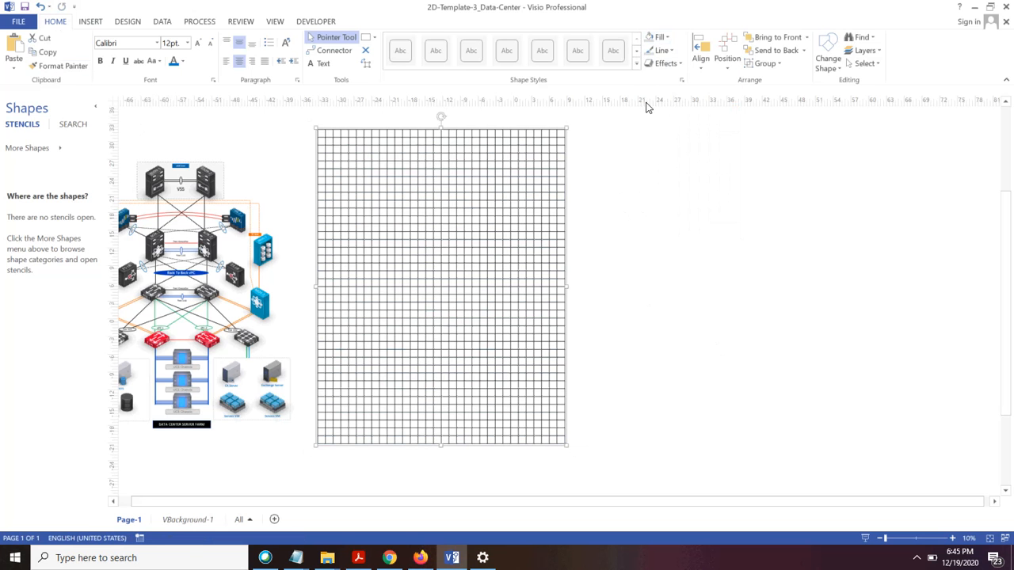
click(665, 40)
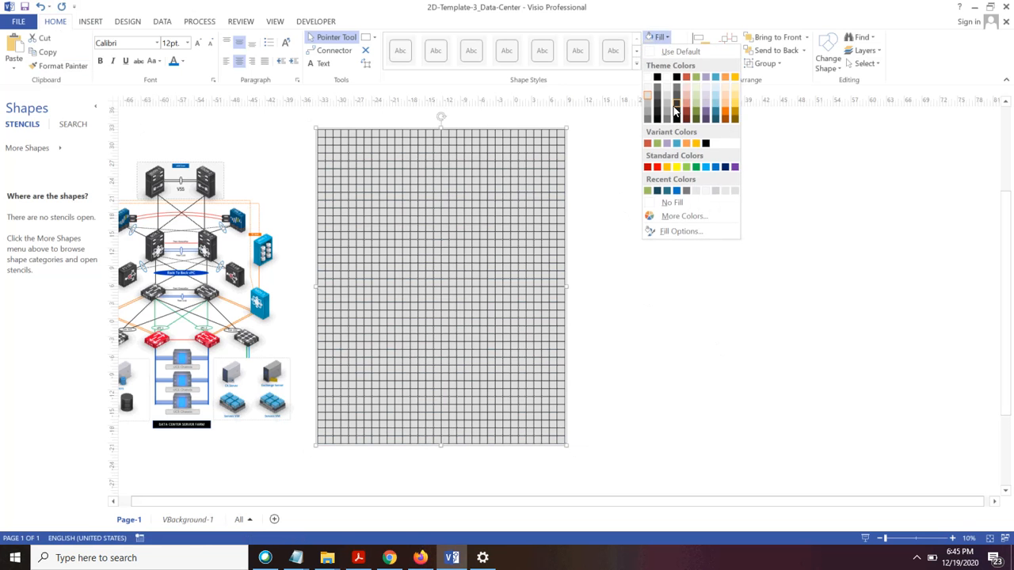
click(675, 111)
click(662, 49)
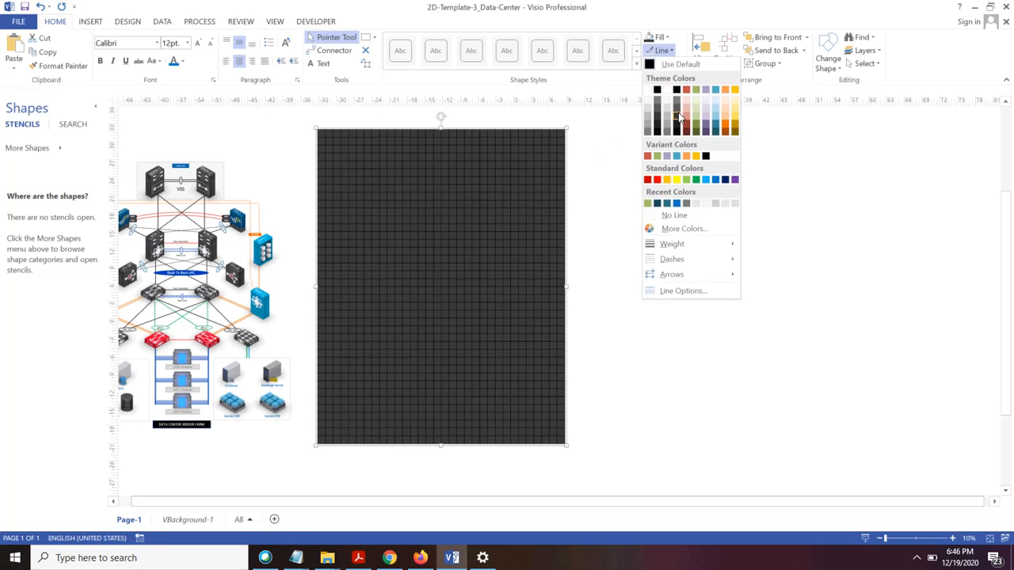
click(678, 117)
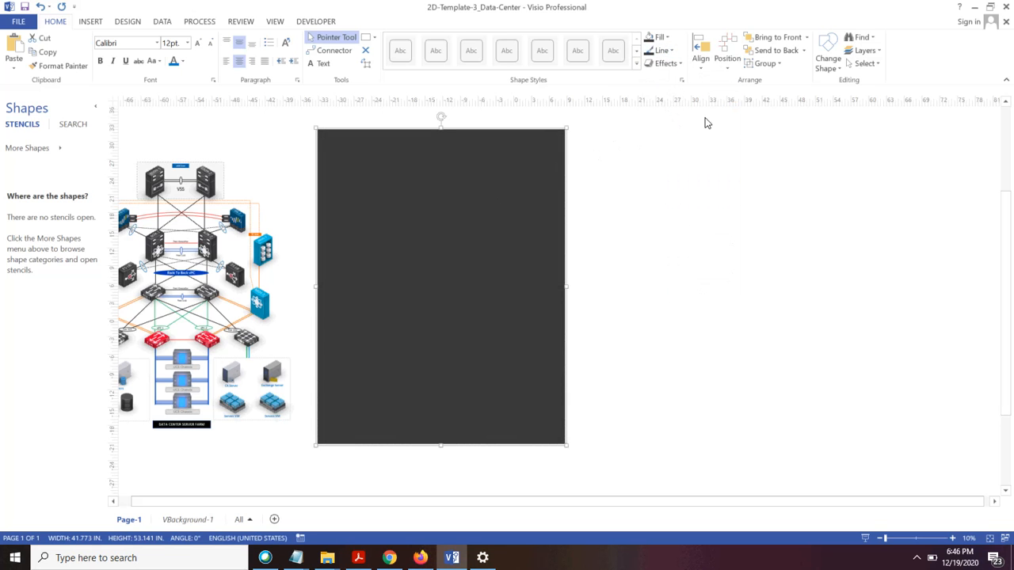
click(661, 50)
click(701, 129)
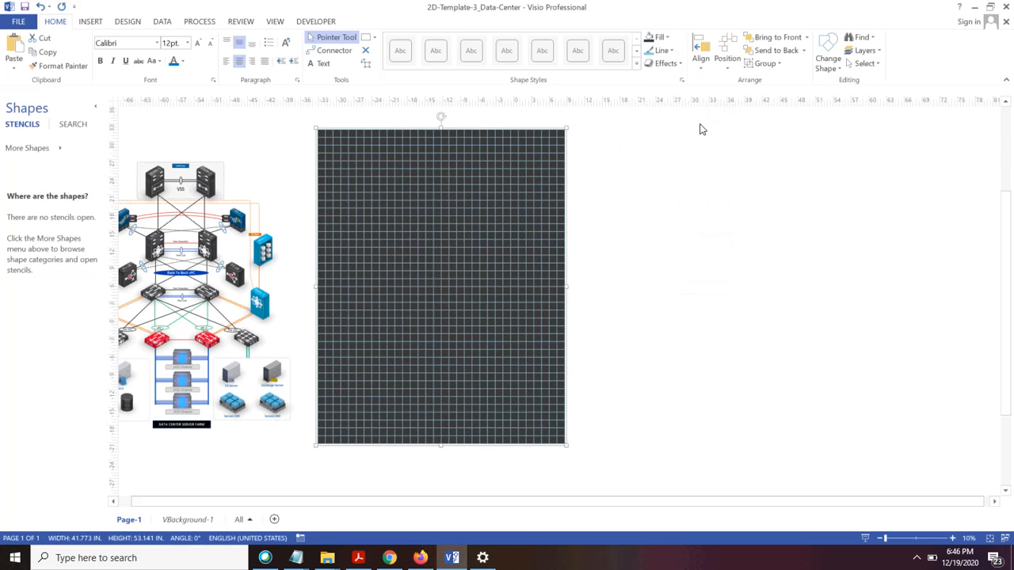
Give the grid a very light grey fill and slightly darker light grey lines
click(651, 159)
click(542, 180)
click(660, 37)
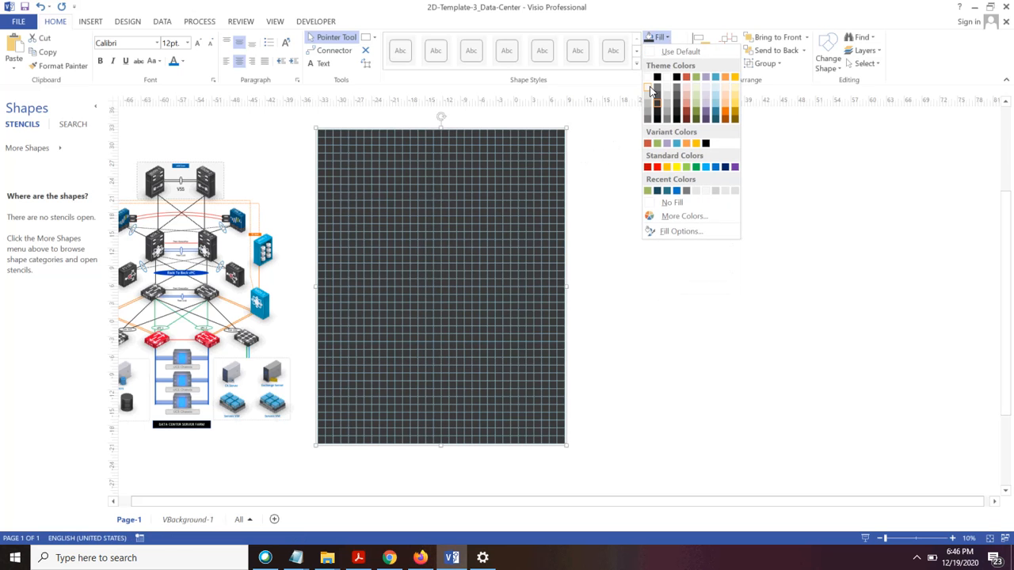
click(650, 93)
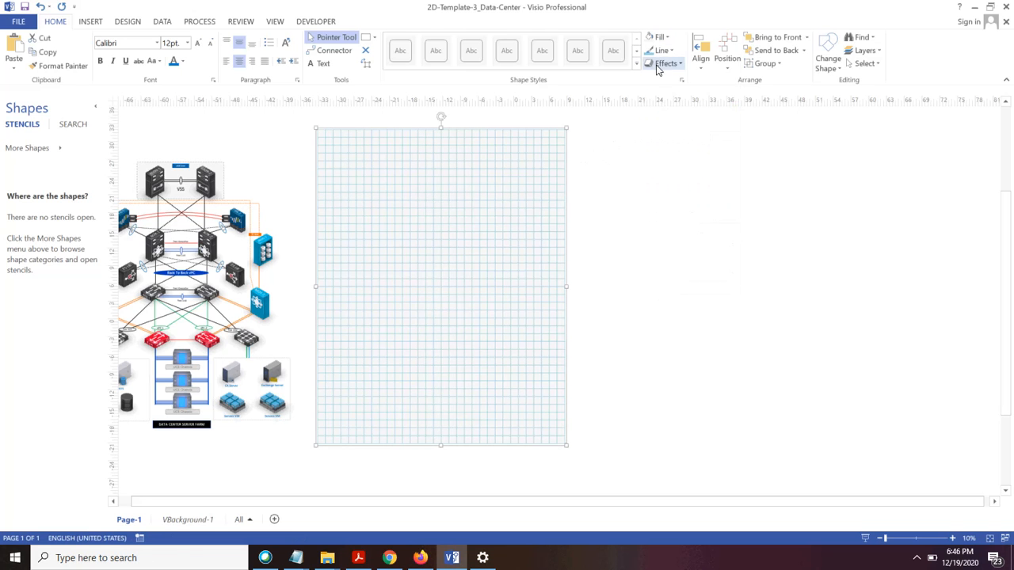
click(662, 50)
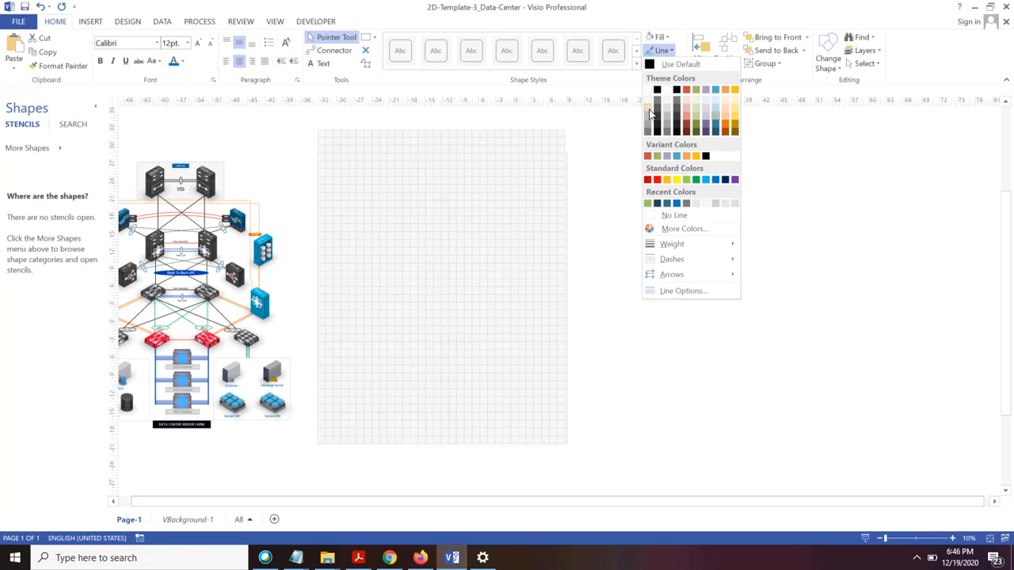
click(649, 115)
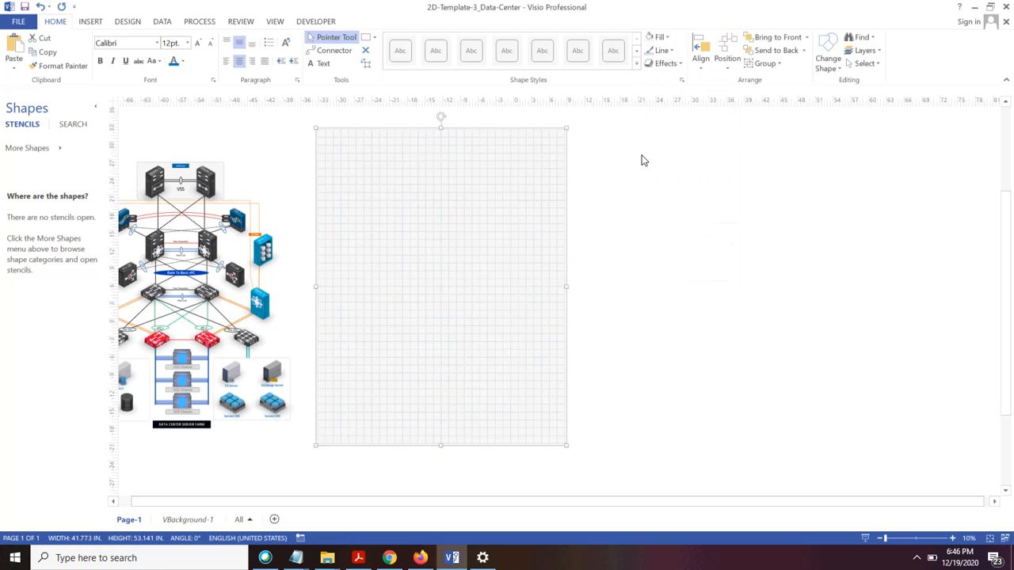
click(543, 193)
click(622, 197)
click(520, 209)
click(114, 502)
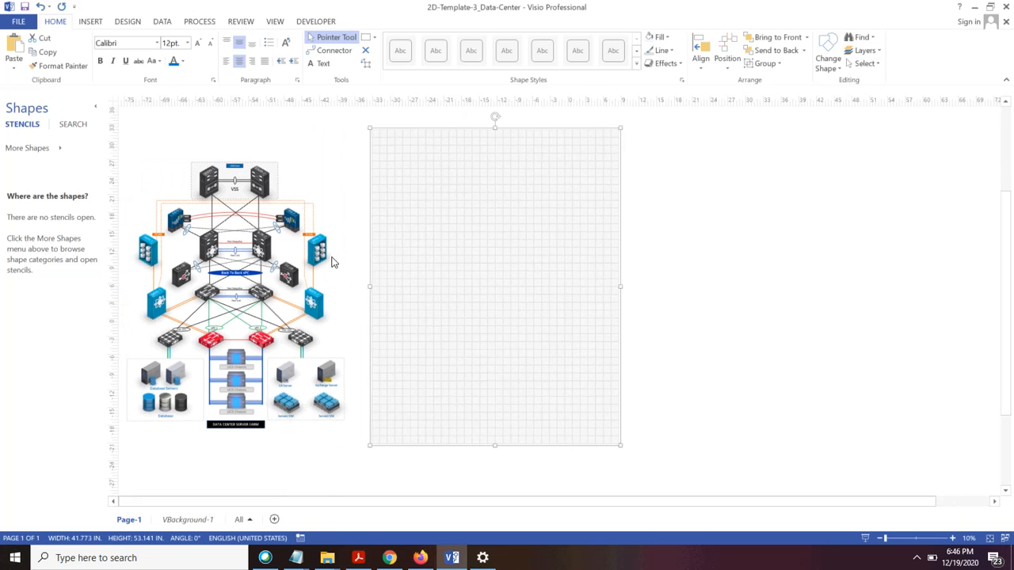
click(709, 181)
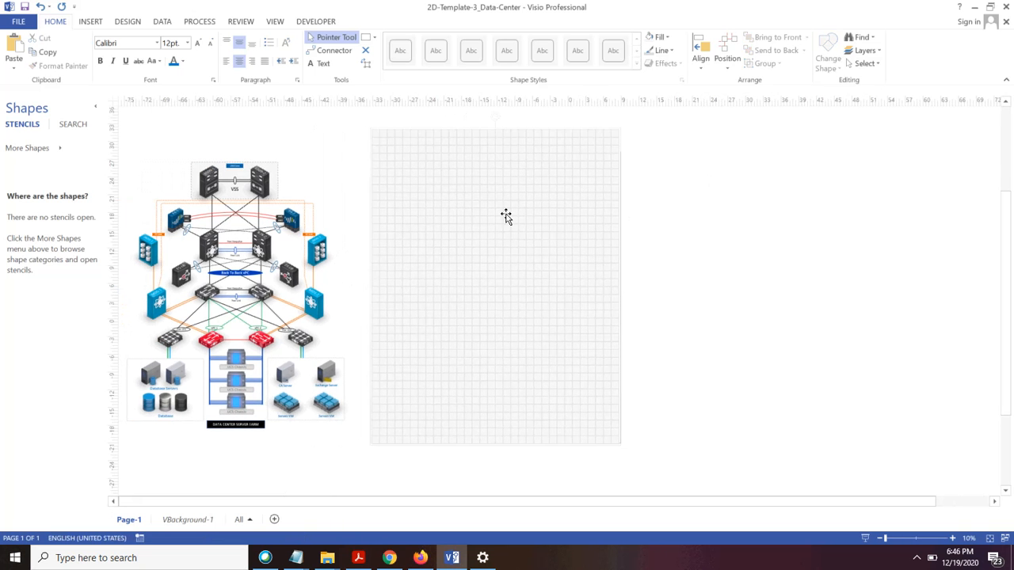
click(585, 179)
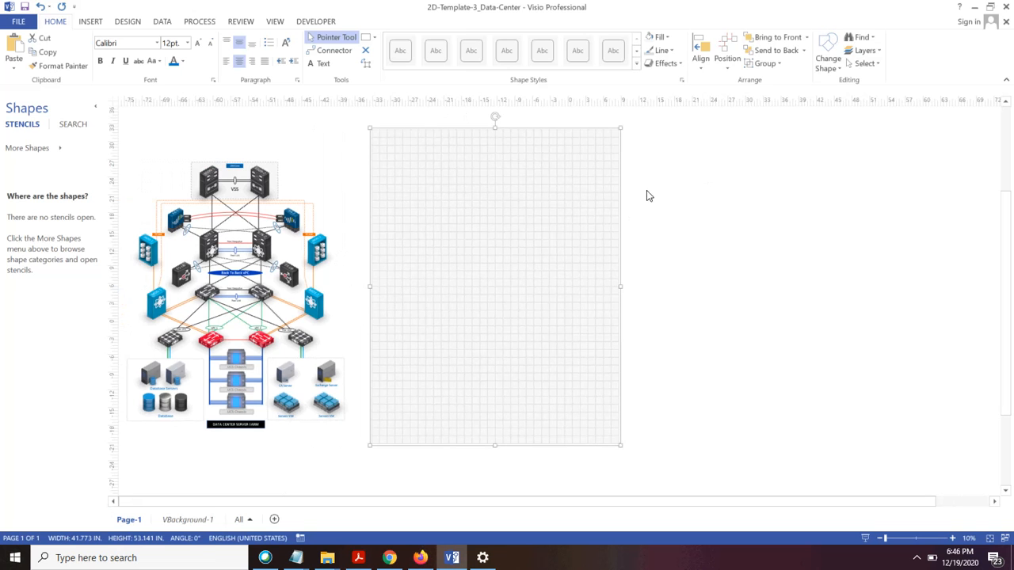
click(686, 170)
With the grid selected, create a new layer named BG1
click(545, 189)
click(865, 50)
click(886, 81)
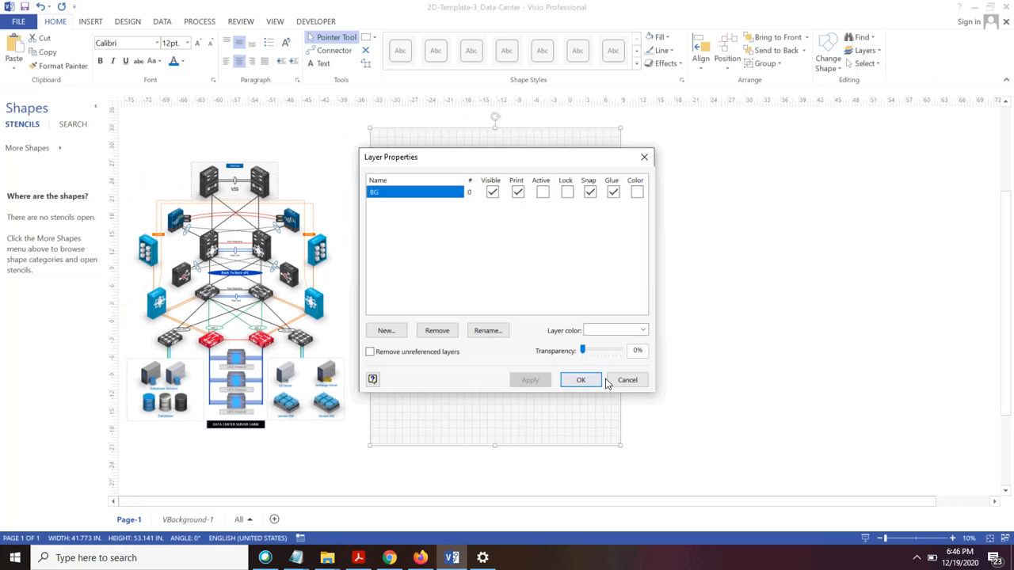
click(383, 330)
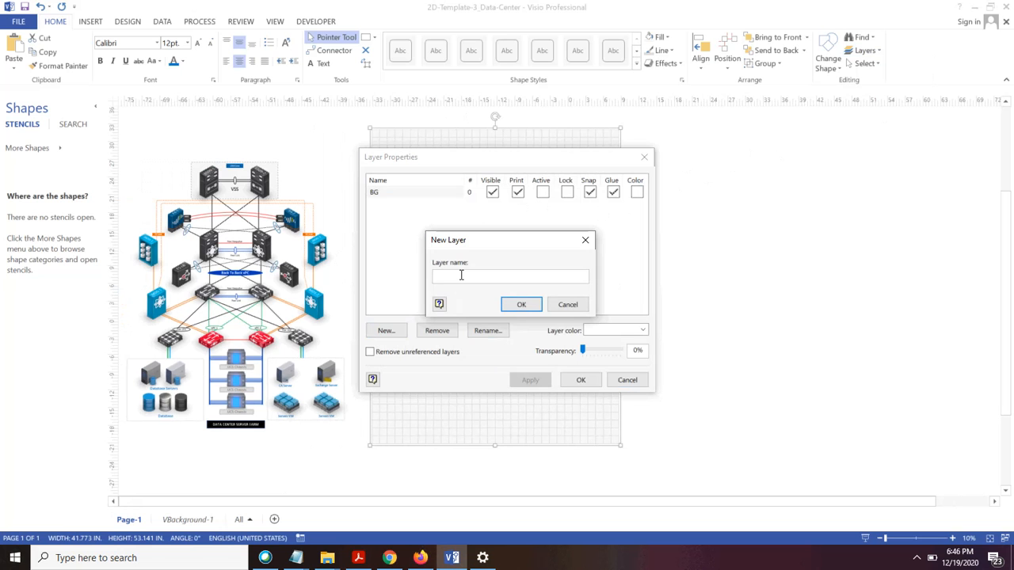
click(522, 306)
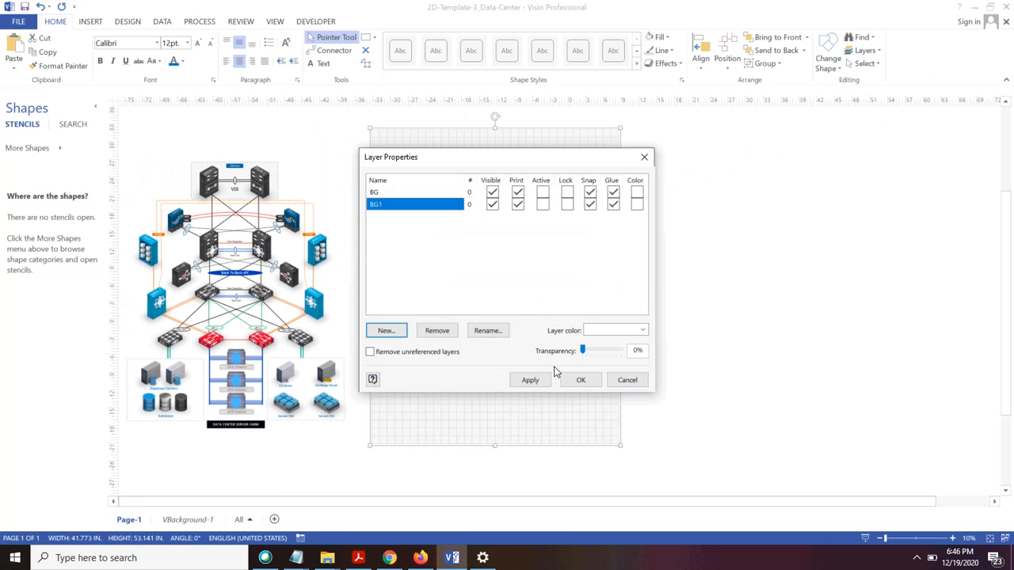
click(530, 381)
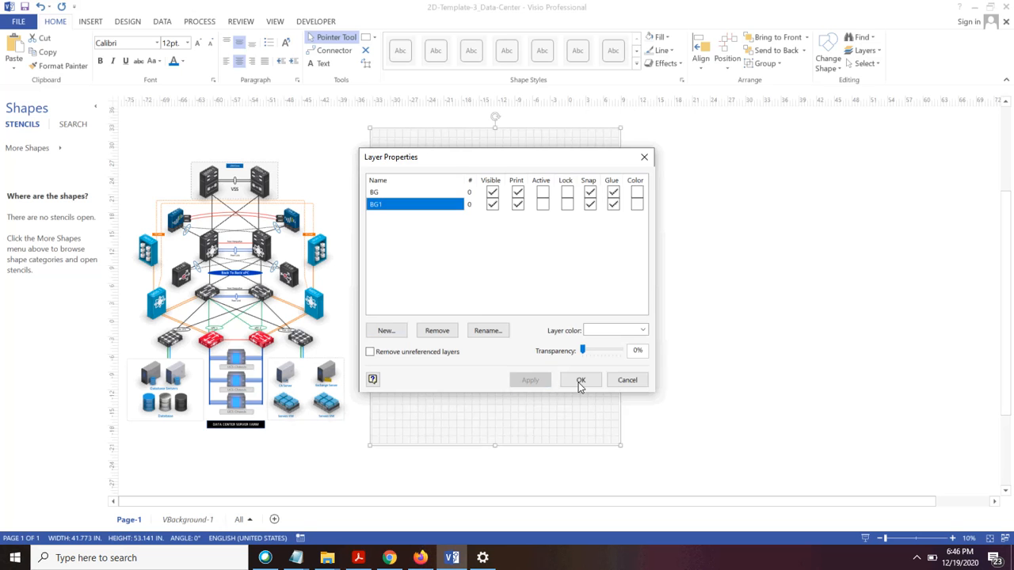
click(580, 381)
click(599, 208)
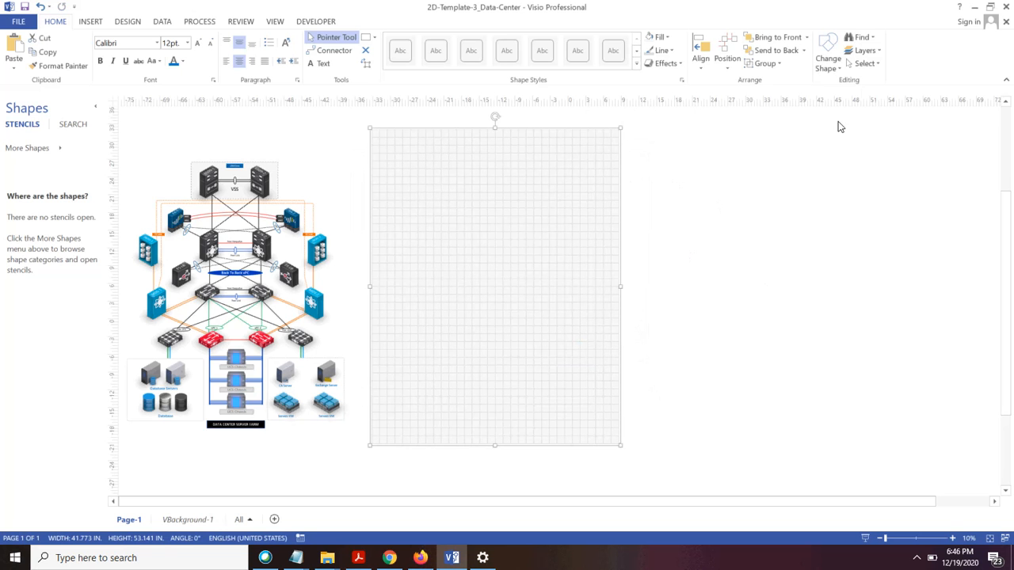
Assign the selected grid object to the BG1 layer
click(865, 51)
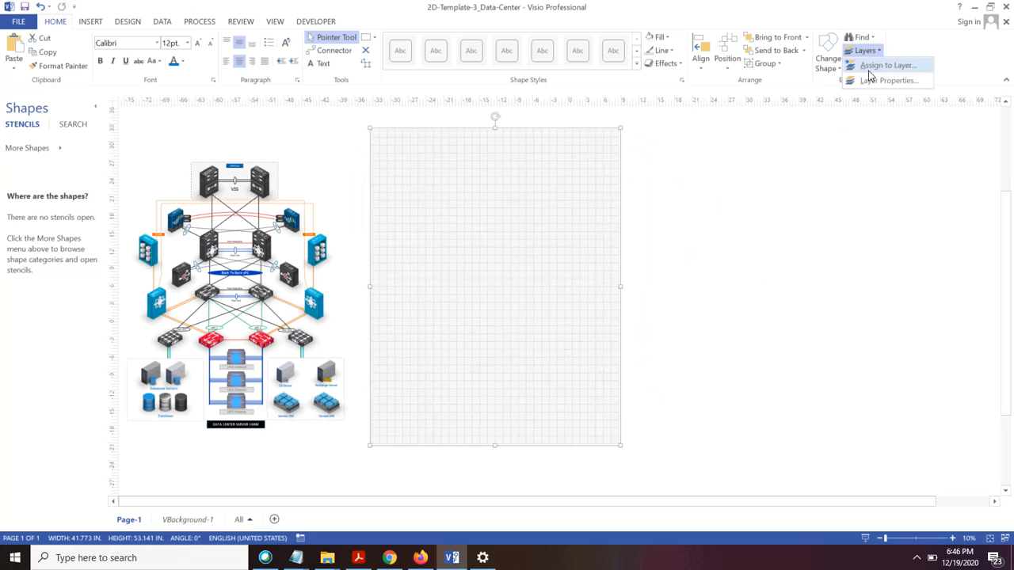
click(872, 68)
click(416, 223)
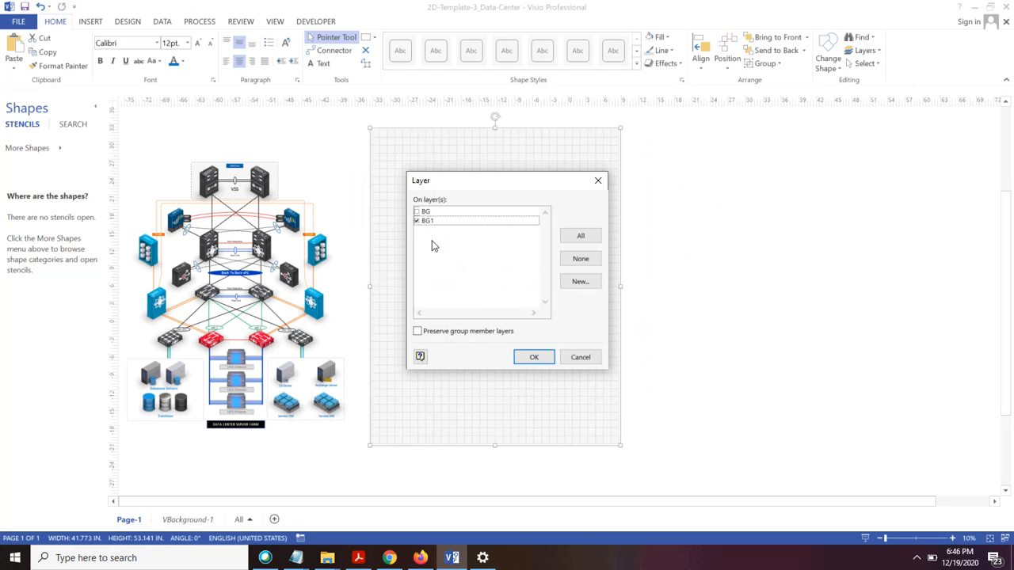
click(536, 361)
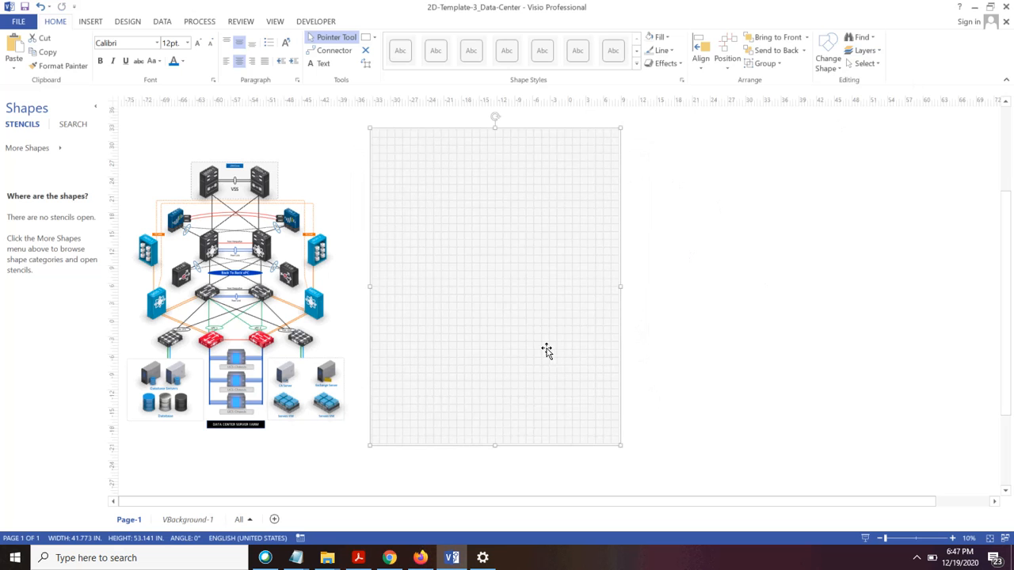
Lock the BG1 layer, then try to select the grid to test the lock
click(862, 51)
click(879, 80)
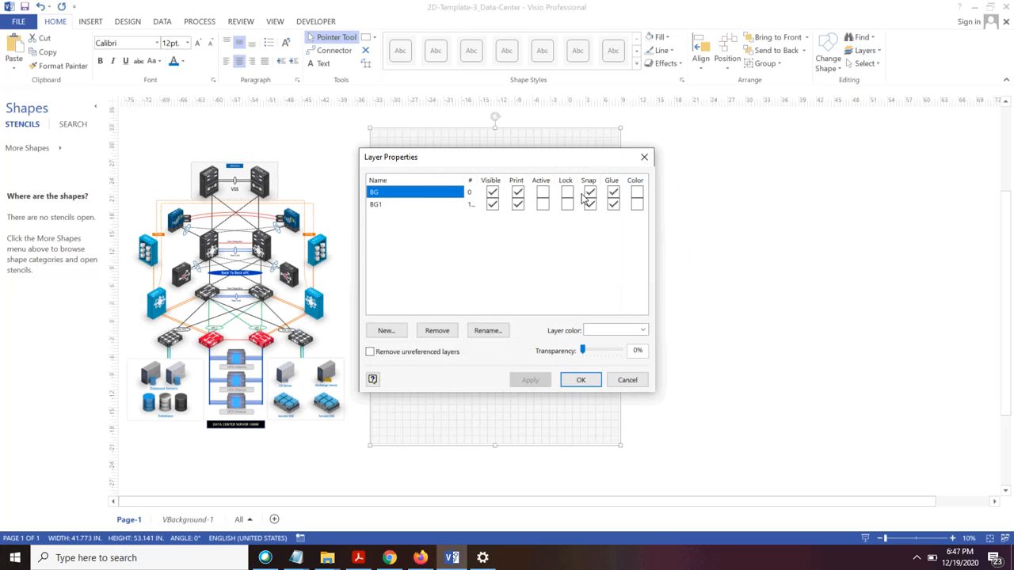
click(567, 204)
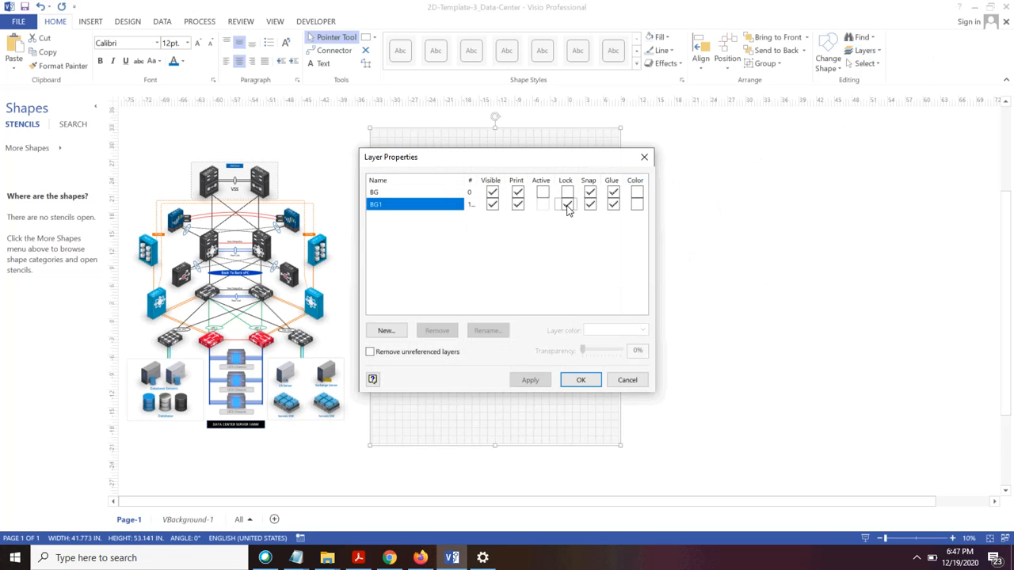
click(529, 381)
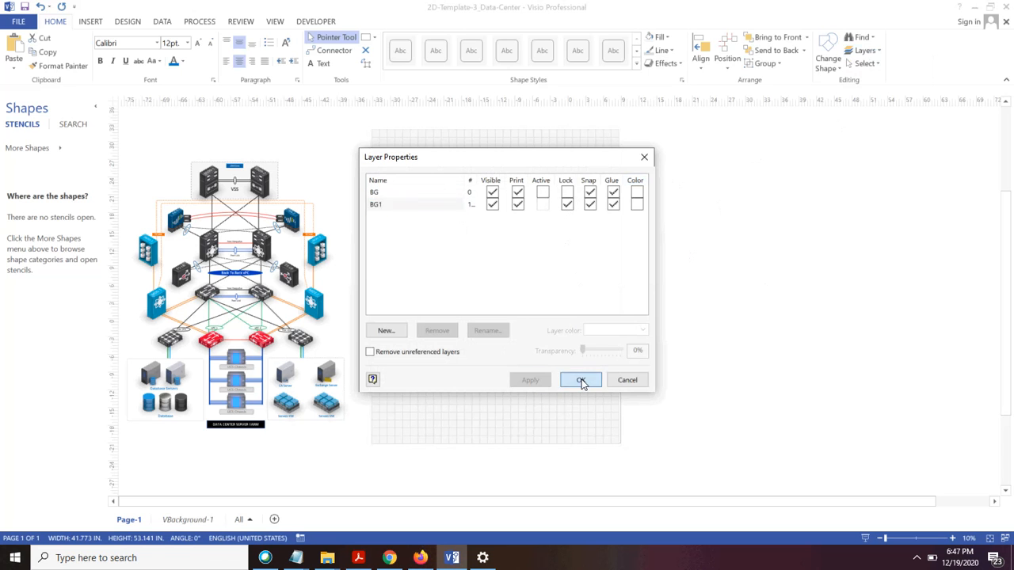
click(581, 380)
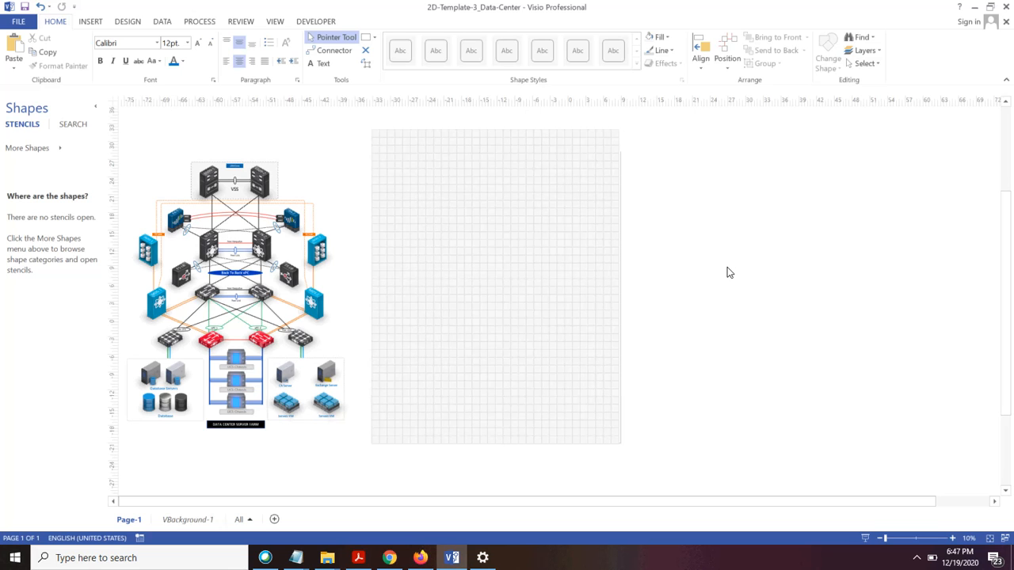
drag(531, 118, 633, 230)
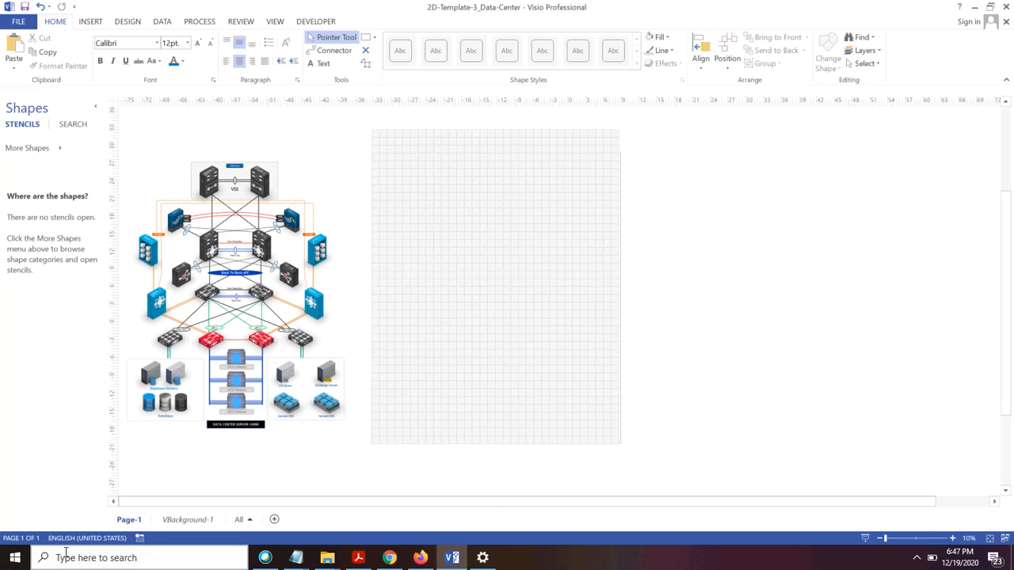
Select all shapes of the data center network diagram and move them onto the grid
click(114, 502)
click(113, 502)
mouse_move(150, 134)
mouse_down()
mouse_move(461, 435)
mouse_move(441, 462)
mouse_up()
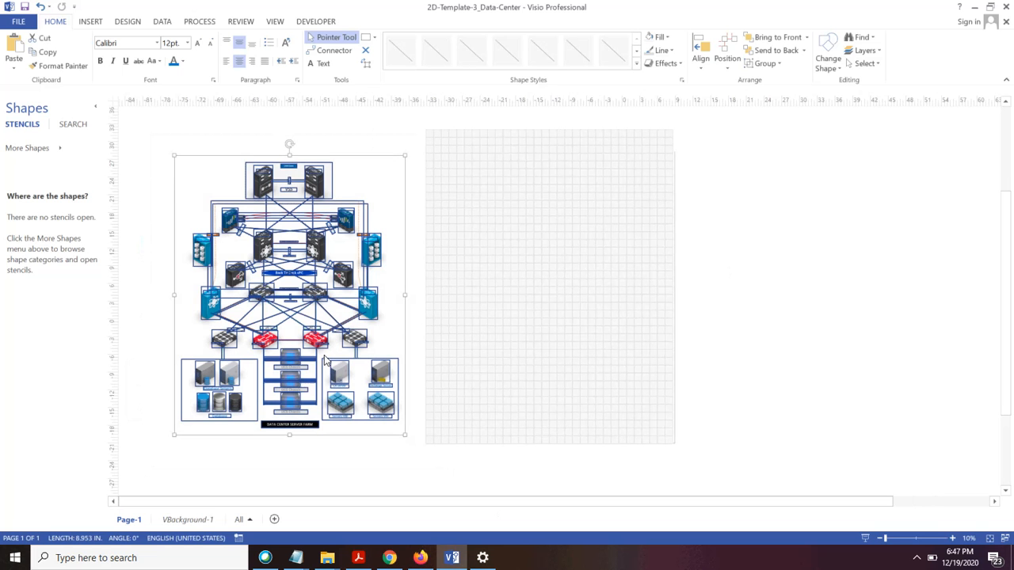
click(747, 266)
drag(156, 150, 458, 480)
drag(309, 252, 502, 234)
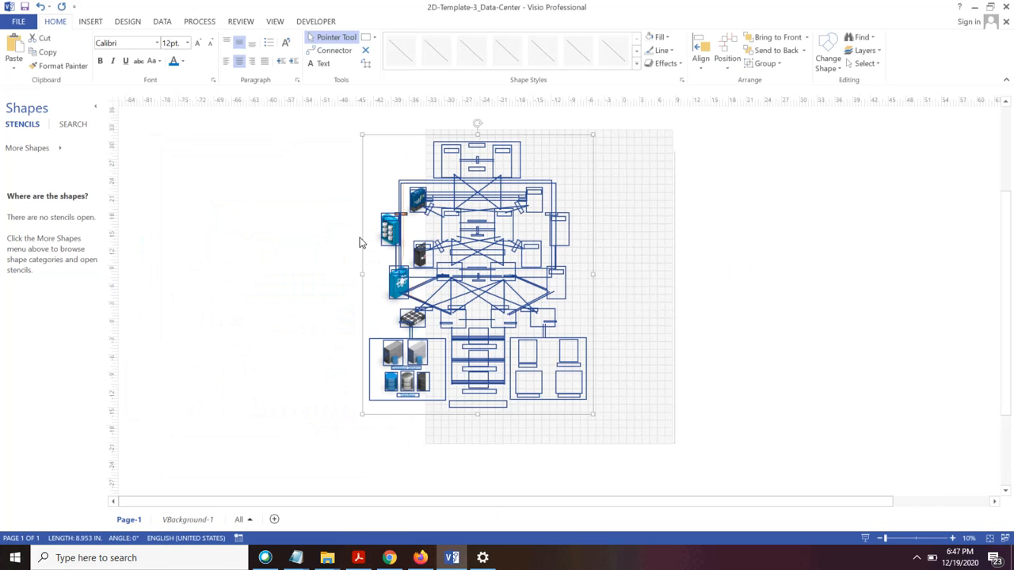
Bring the selected diagram to the front and position it centrally on the grid, nudging it slightly right and up
right_click(386, 230)
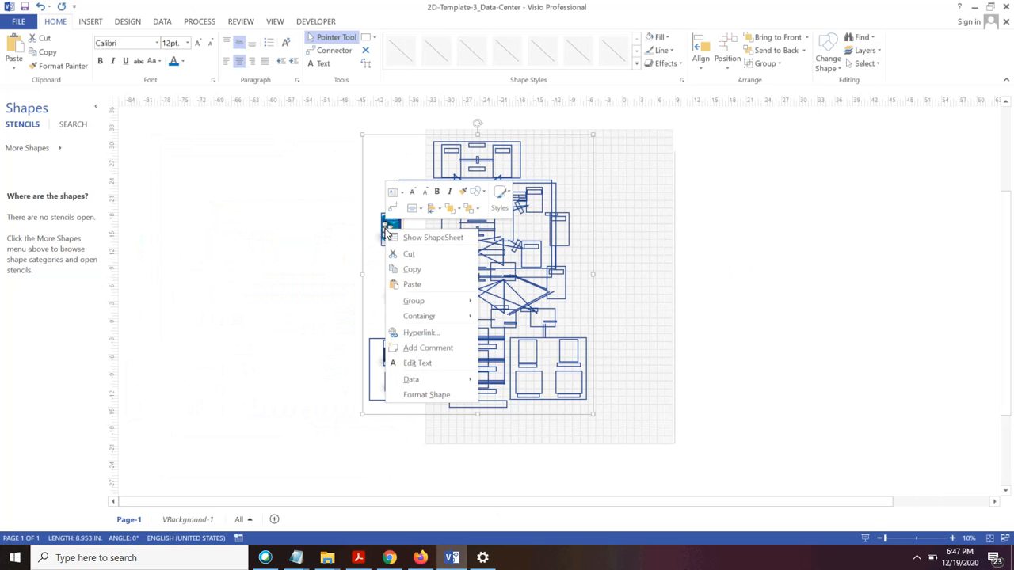
click(451, 213)
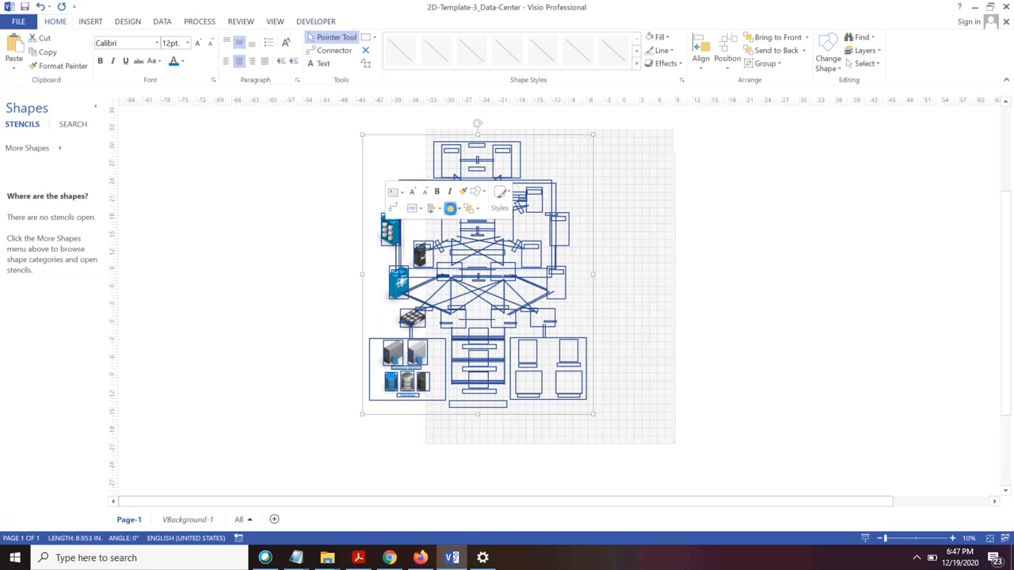
drag(552, 211, 613, 217)
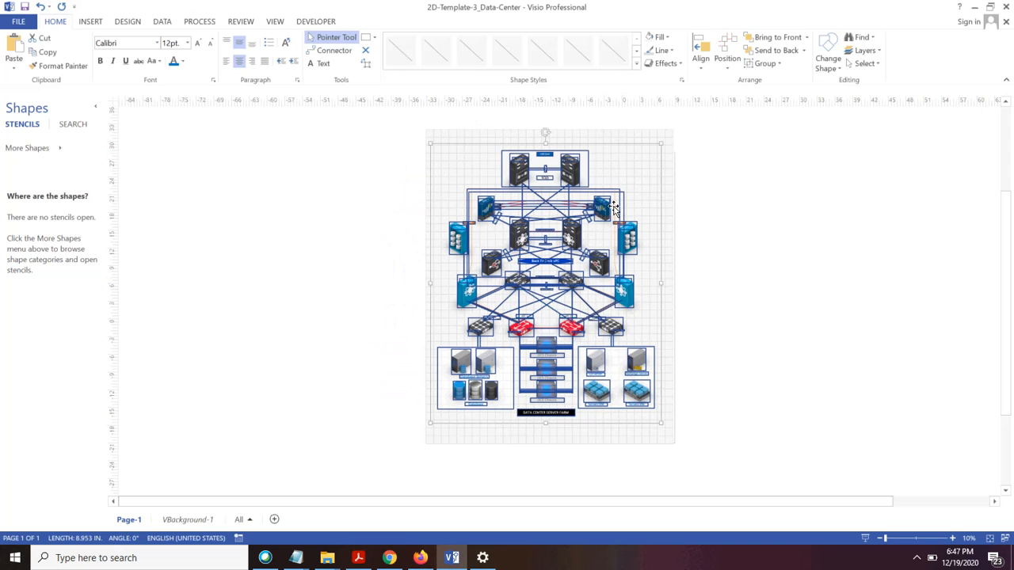
key(Right)
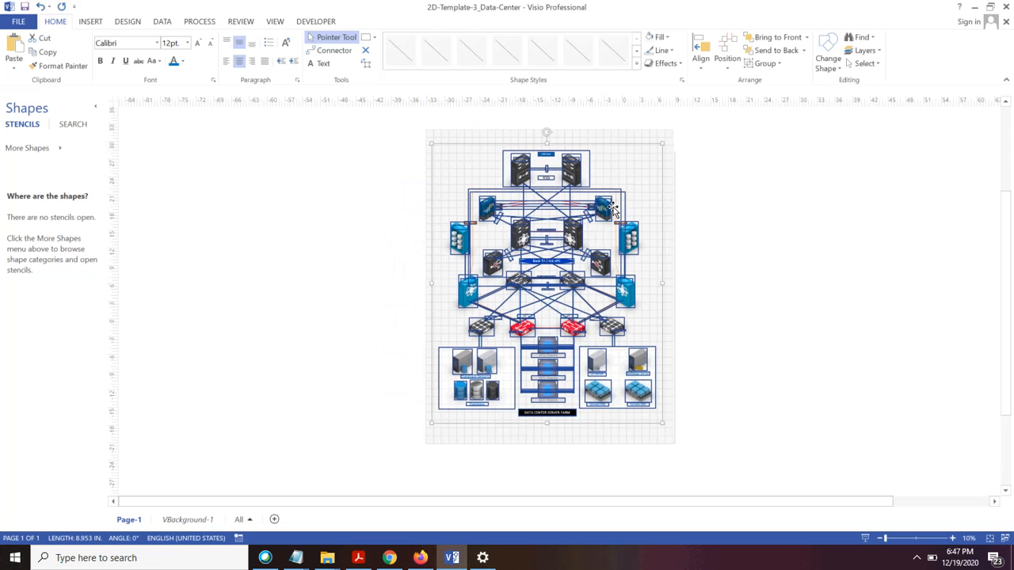
key(Up)
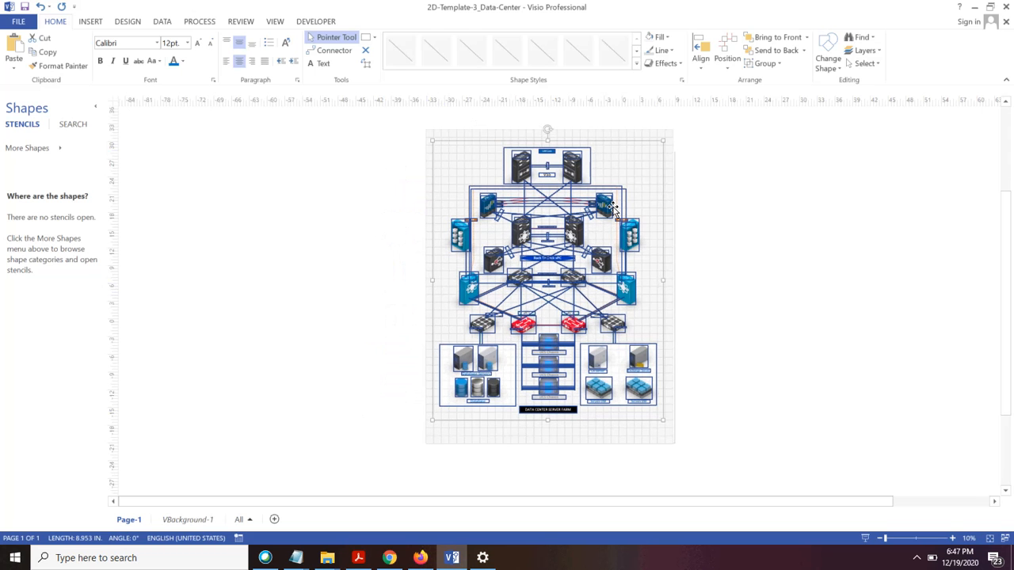
click(371, 230)
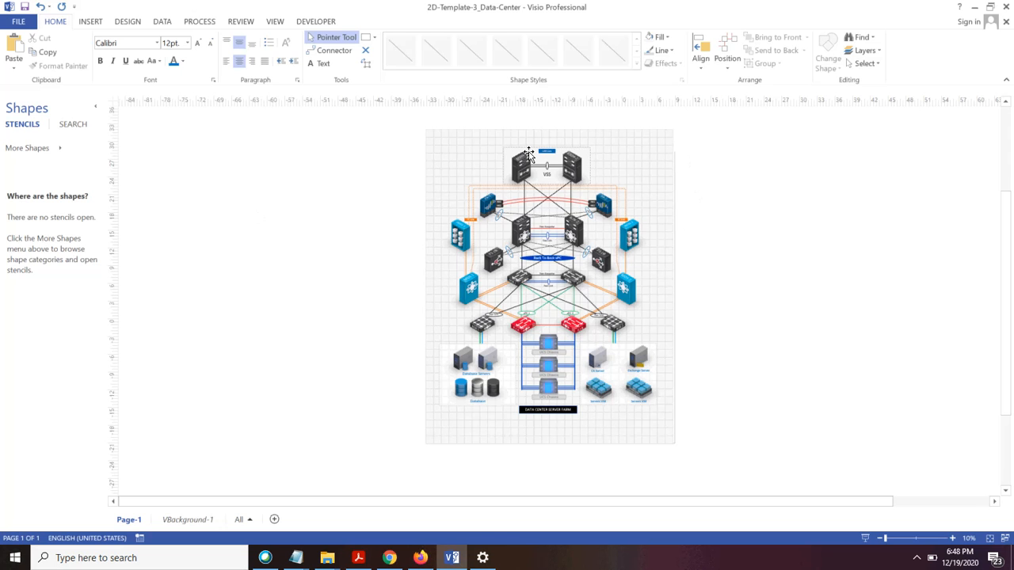
Set the page size to fit the drawing
scroll(722, 160, up, 3)
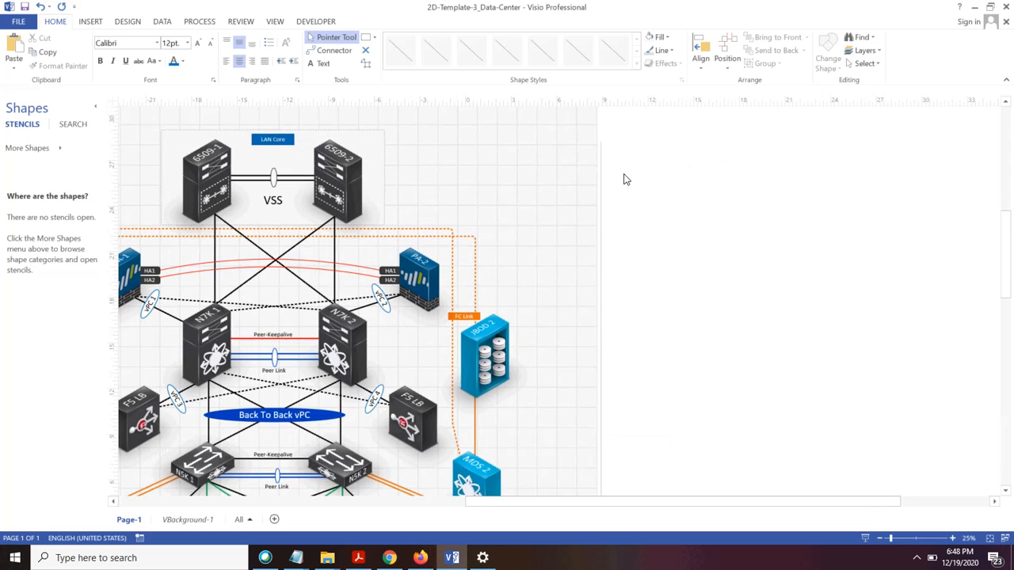
scroll(601, 228, down, 3)
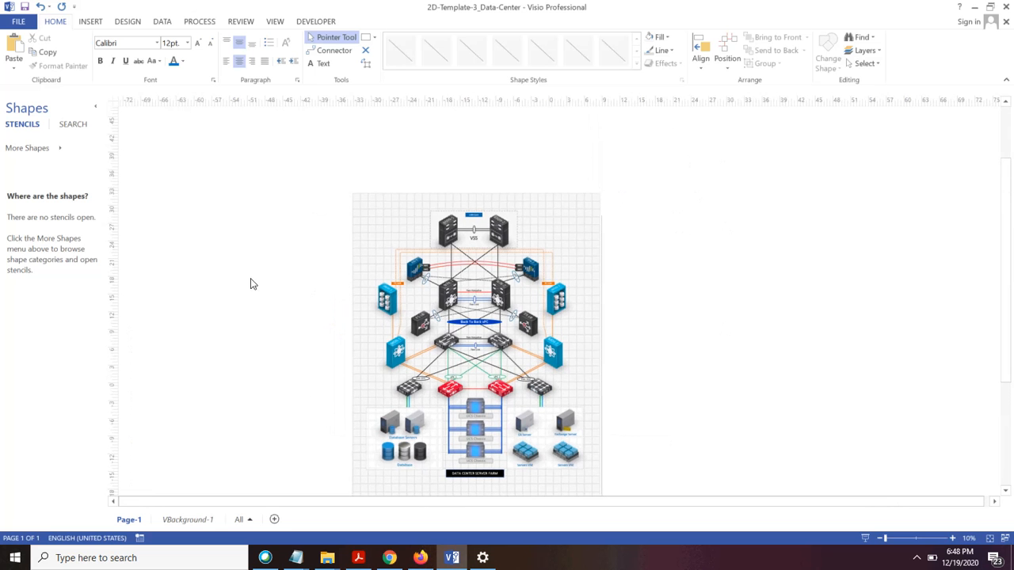
click(126, 21)
click(53, 57)
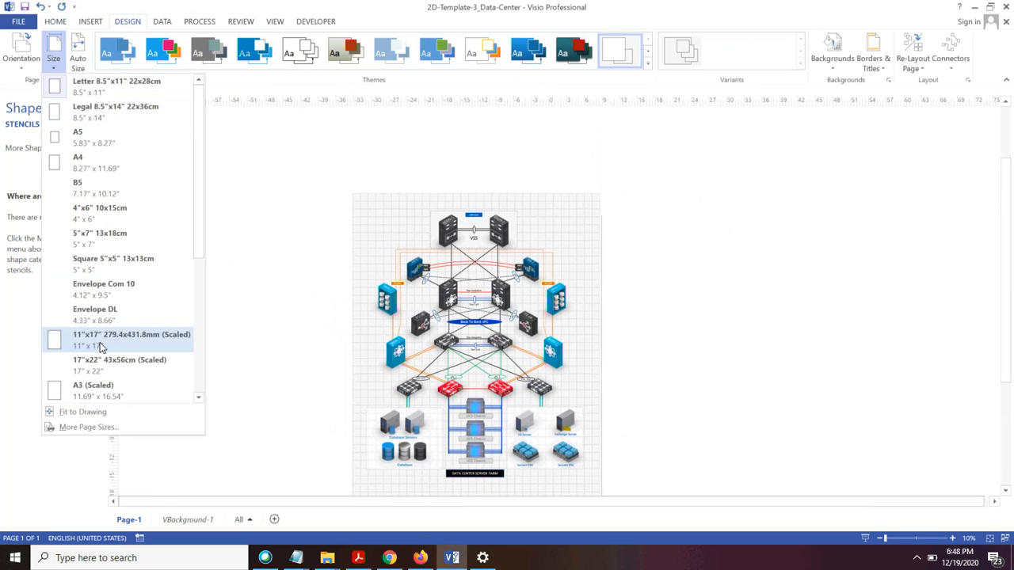
click(115, 412)
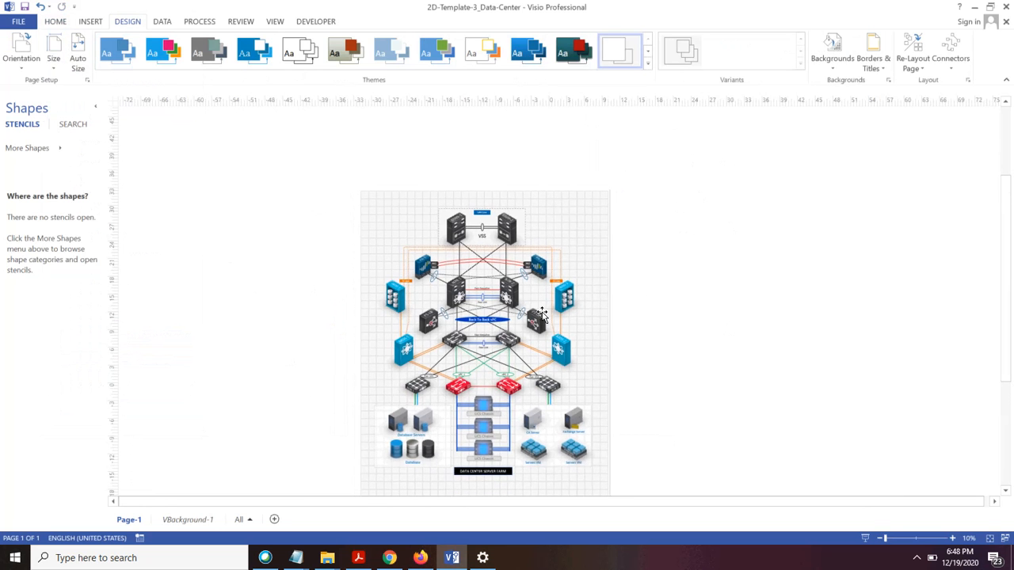
scroll(565, 229, down, 2)
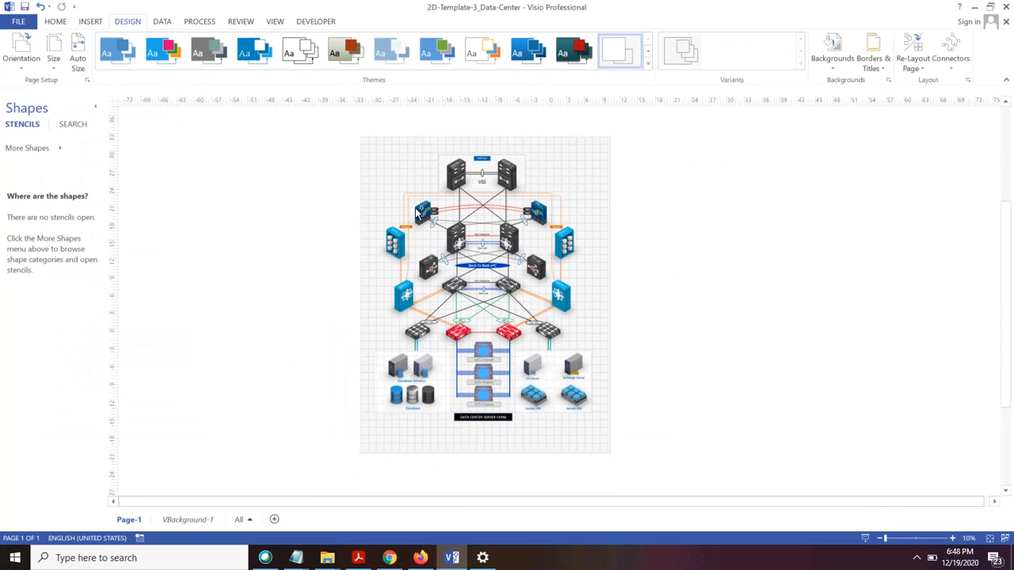
scroll(418, 214, up, 3)
scroll(485, 252, down, 3)
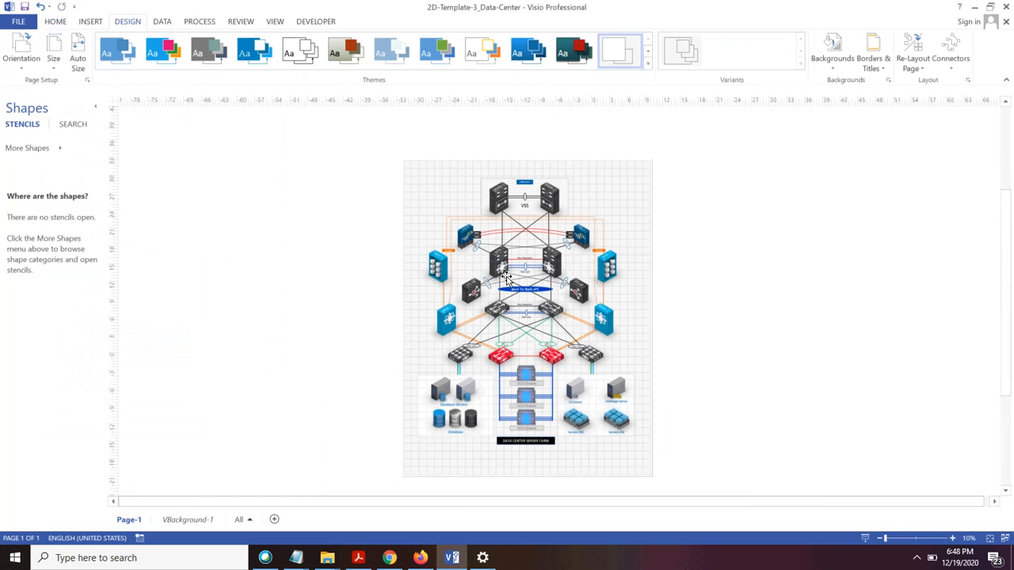